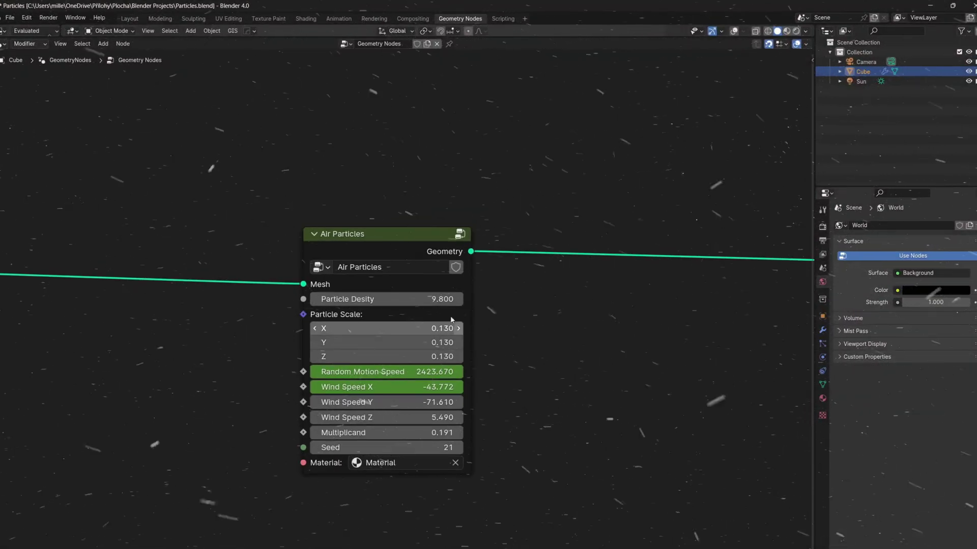
Step: Examine the node setup inside the Air Particles group
left_click(460, 234)
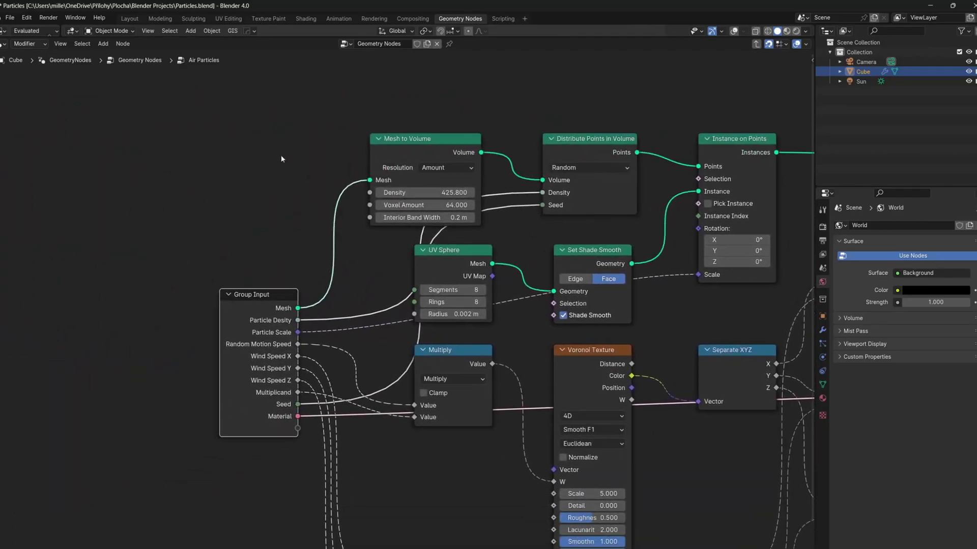
key("Tab")
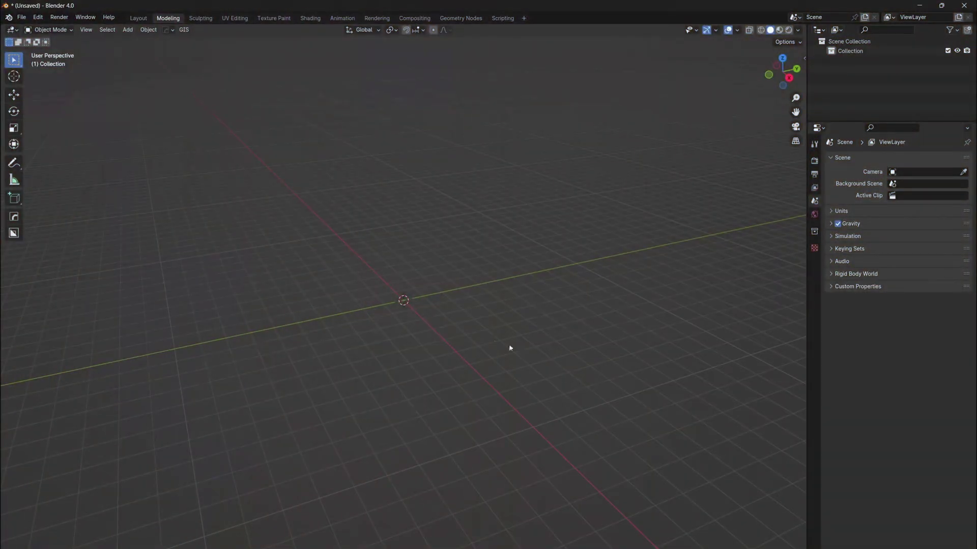
Step: Add a cube mesh at the origin of the empty scene and scale it up until it encloses the view
key("shift+a")
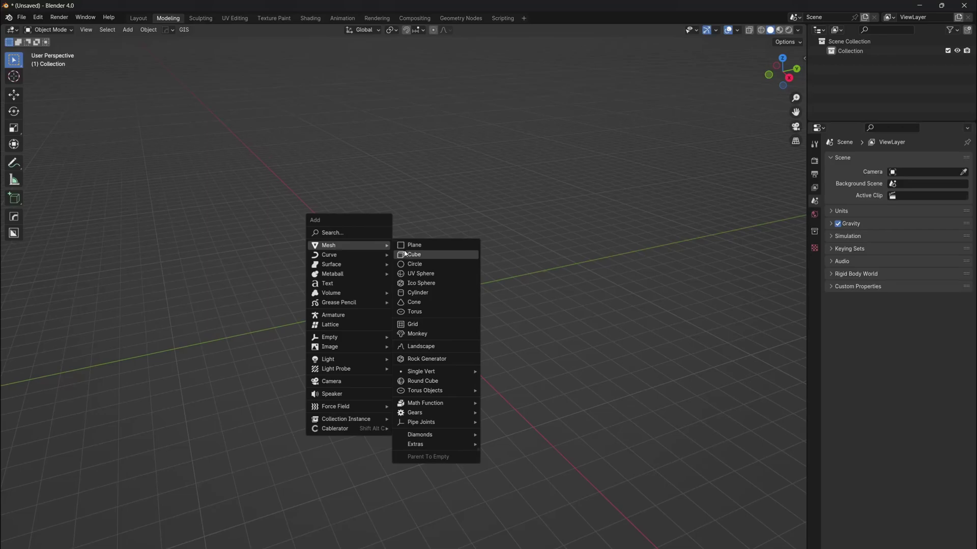
left_click(405, 253)
key("s")
left_click(484, 257)
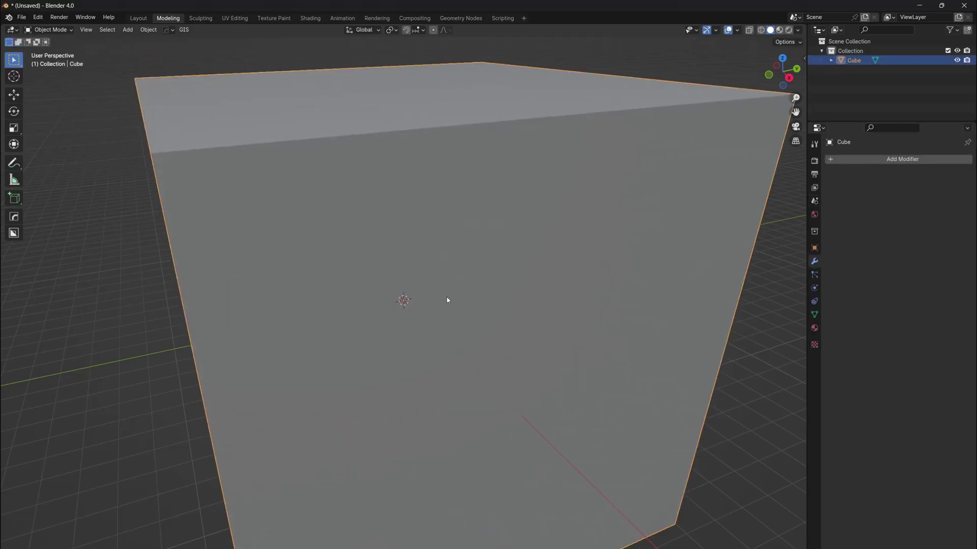
key("s")
left_click(539, 226)
Step: Create a new geometry node tree for the cube and insert a Mesh to Volume node between Group Input and Group Output
left_click(461, 18)
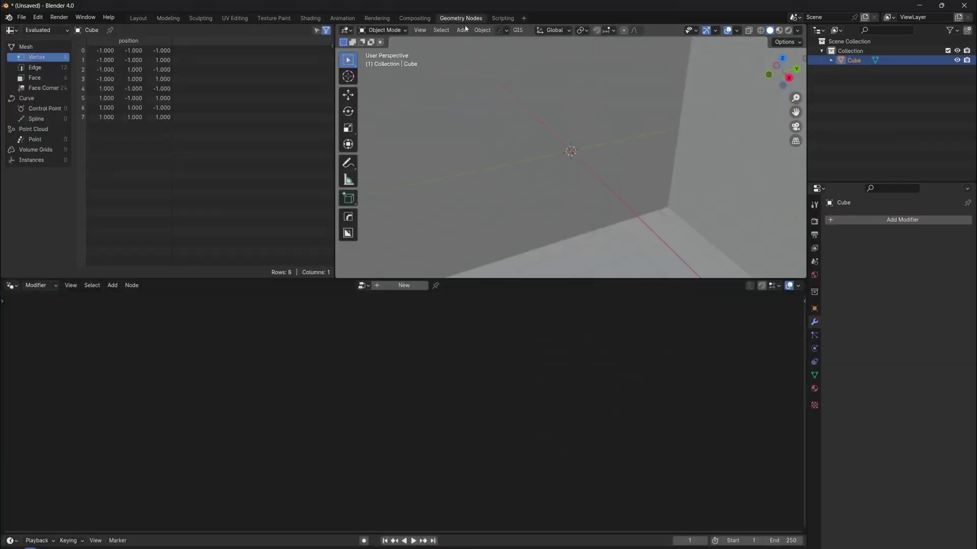
left_click(404, 286)
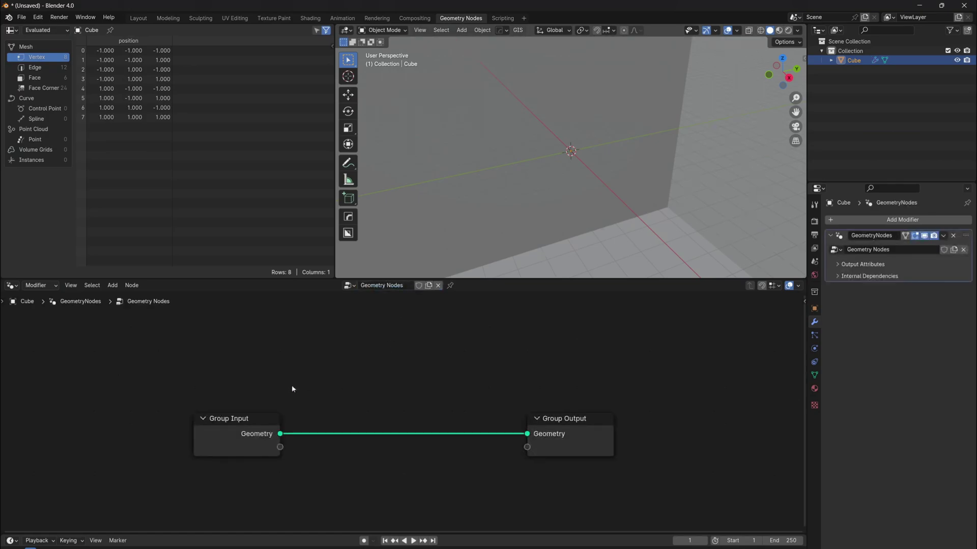
key("shift+a")
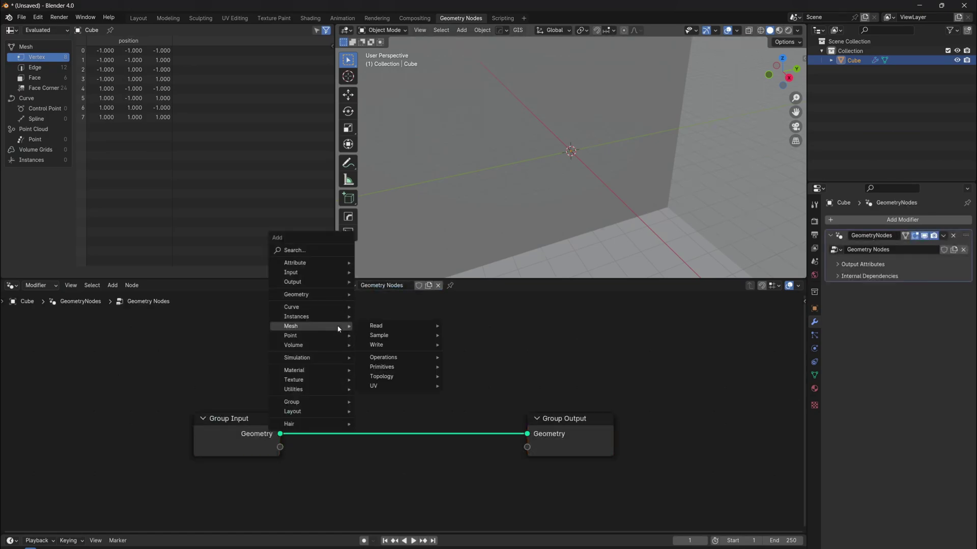
type("to vo")
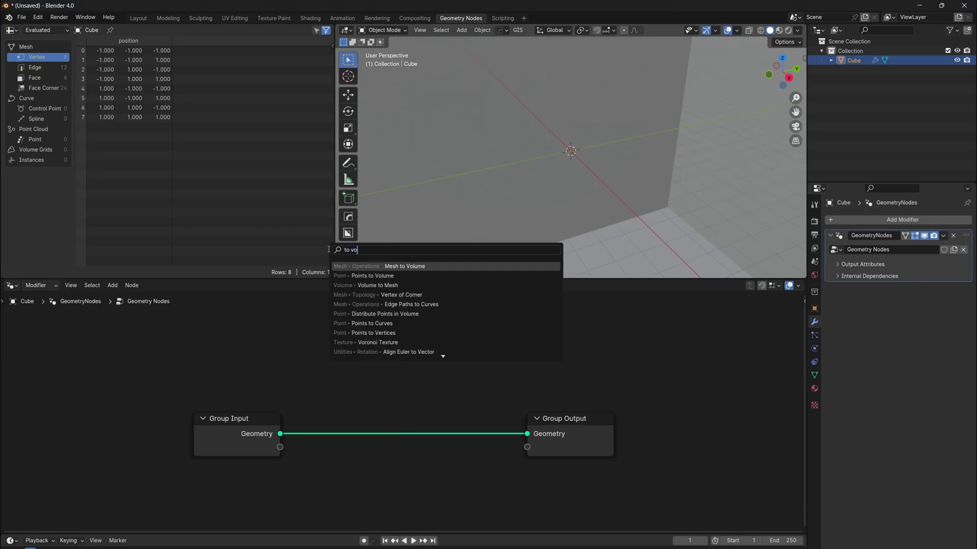
key("Return")
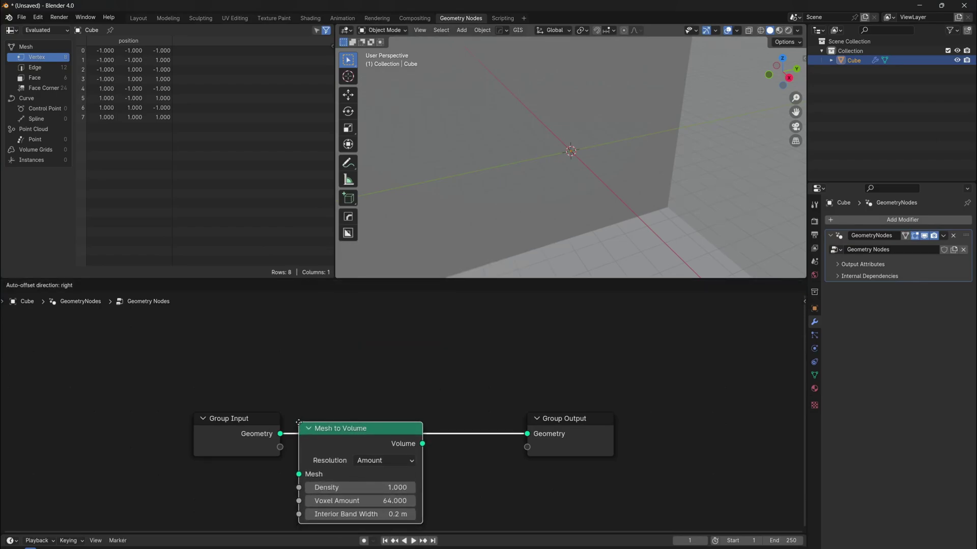
left_click(298, 415)
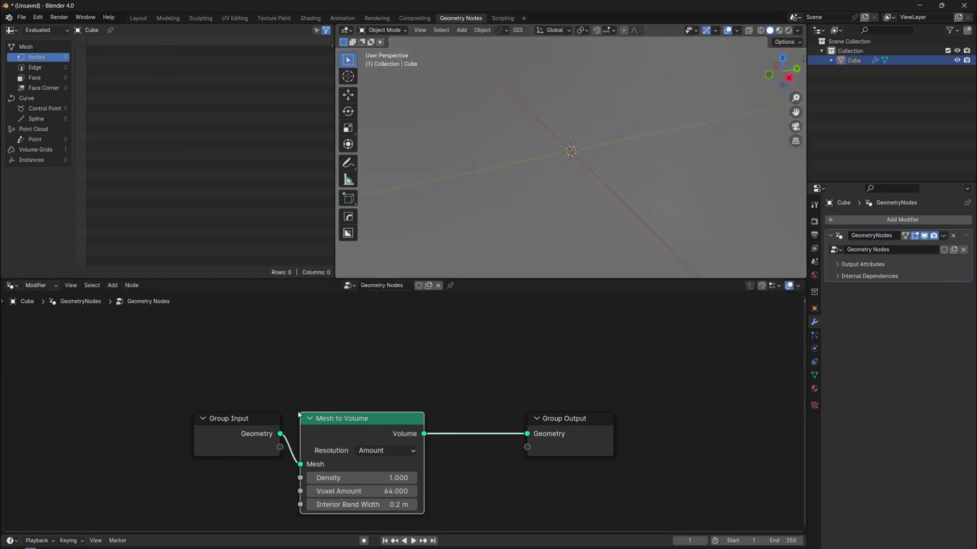
left_click_drag(298, 414, 327, 414)
left_click_drag(763, 279, 760, 281)
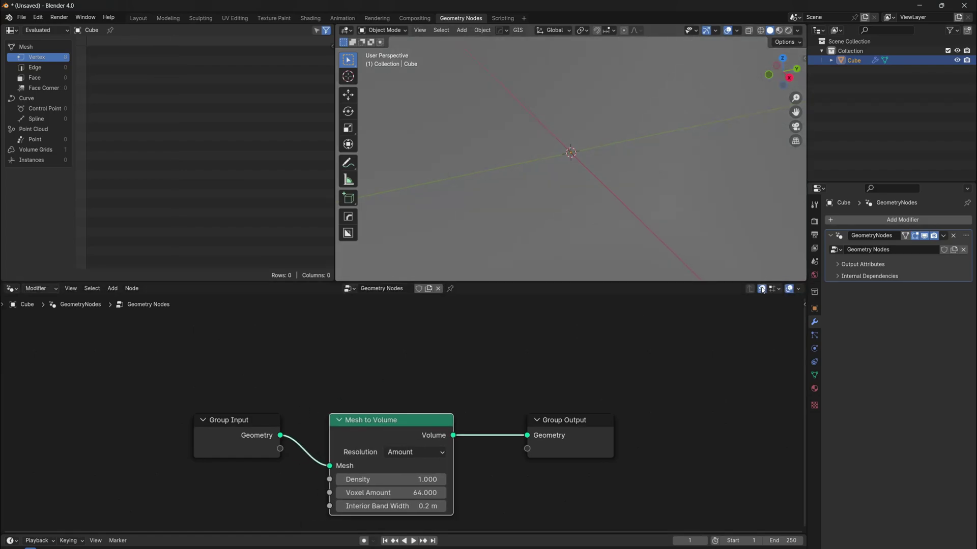
Step: Make room before Group Output and insert a Distribute Points in Volume node after Mesh to Volume
left_click_drag(579, 449, 753, 448)
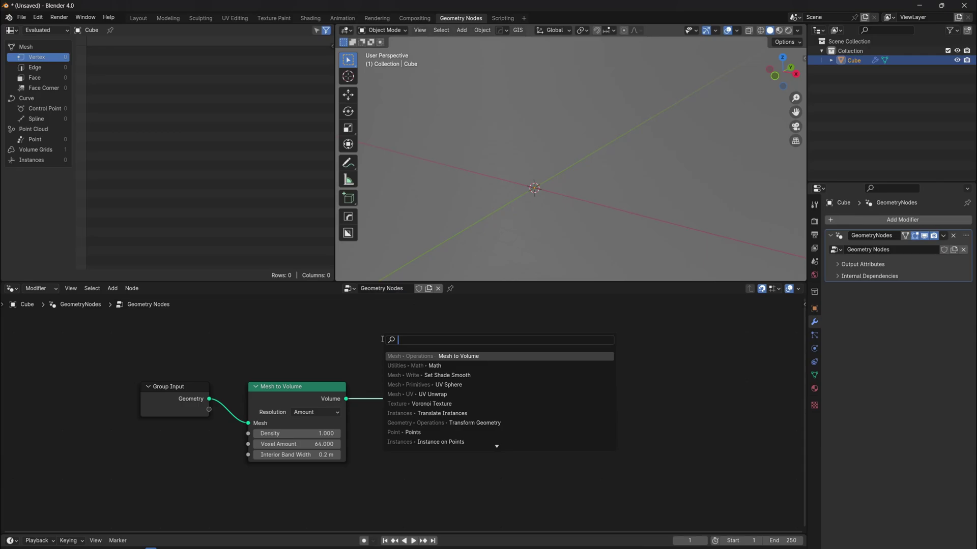
type("points in")
key("Return")
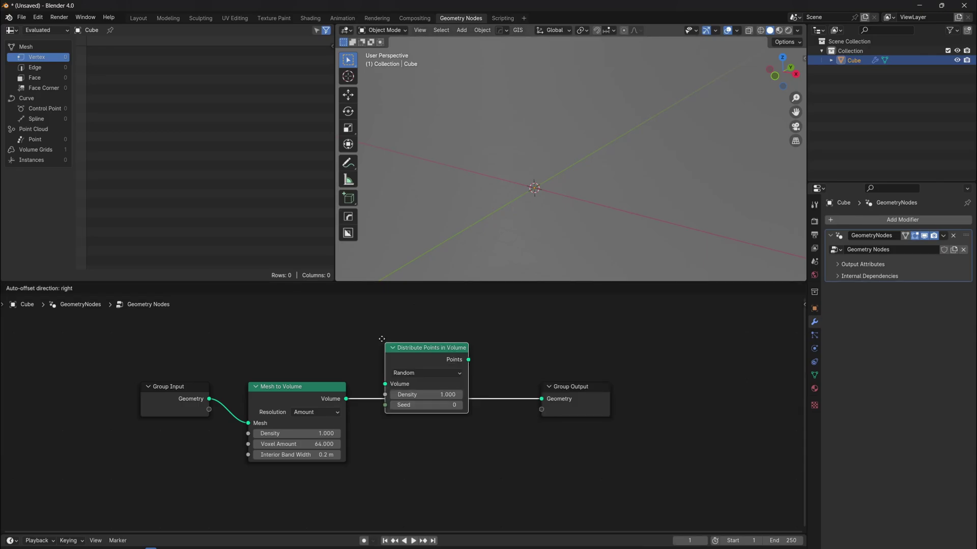
left_click(382, 379)
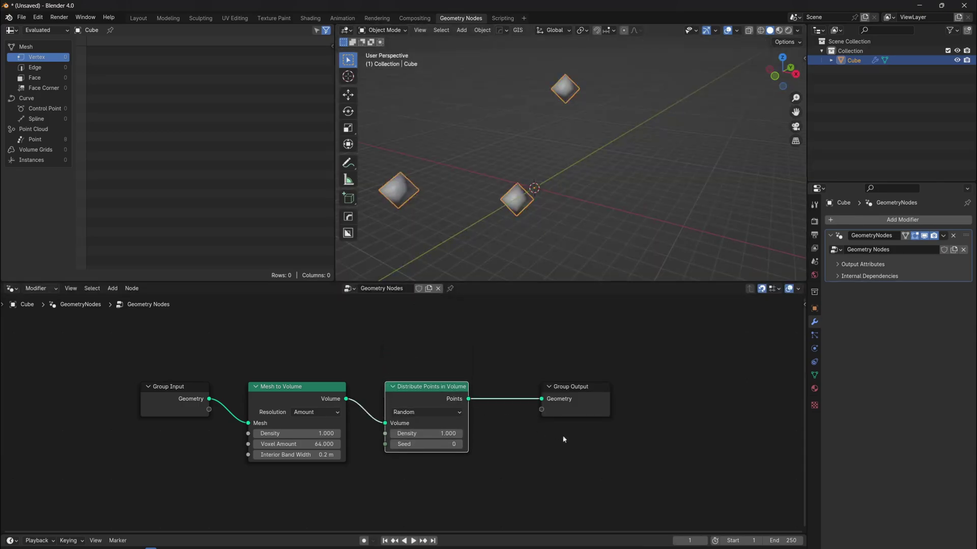
Step: Raise the Mesh to Volume density to 21.4 and the Distribute Points in Volume density to 2.1
middle_click_drag(564, 436, 514, 427)
middle_click_drag(515, 246, 455, 200)
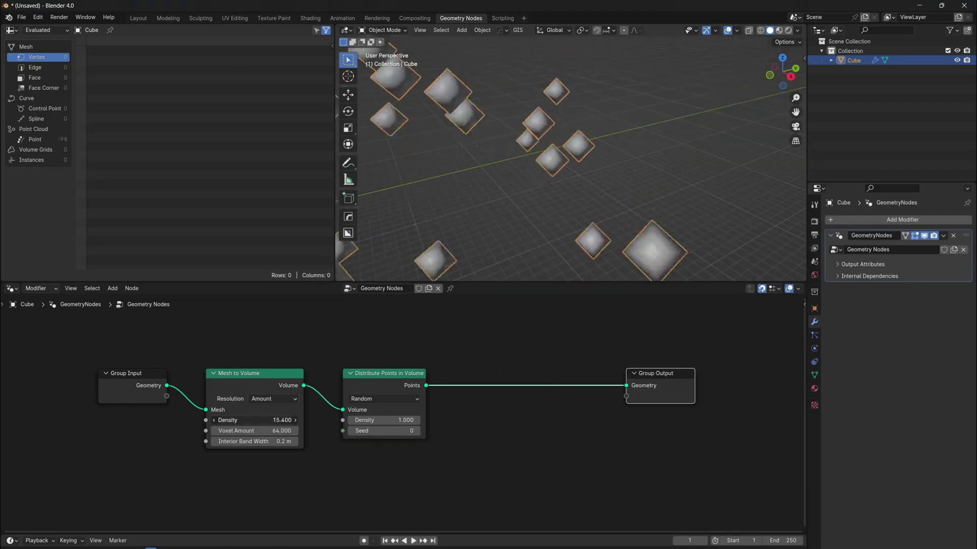
left_click_drag(254, 420, 287, 420)
left_click_drag(385, 420, 412, 420)
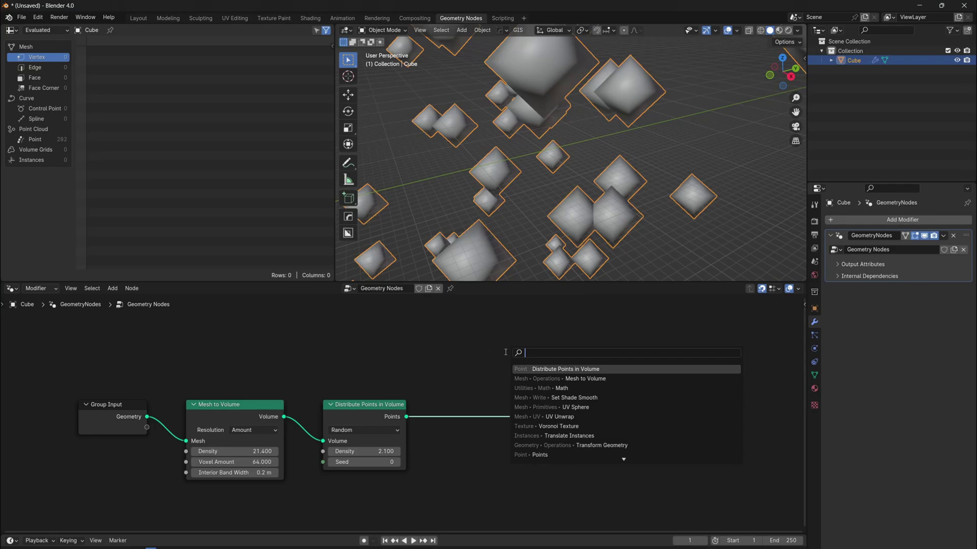
Step: Insert an Instance on Points node between Distribute Points in Volume and Group Output
type("instance on points")
key("Return")
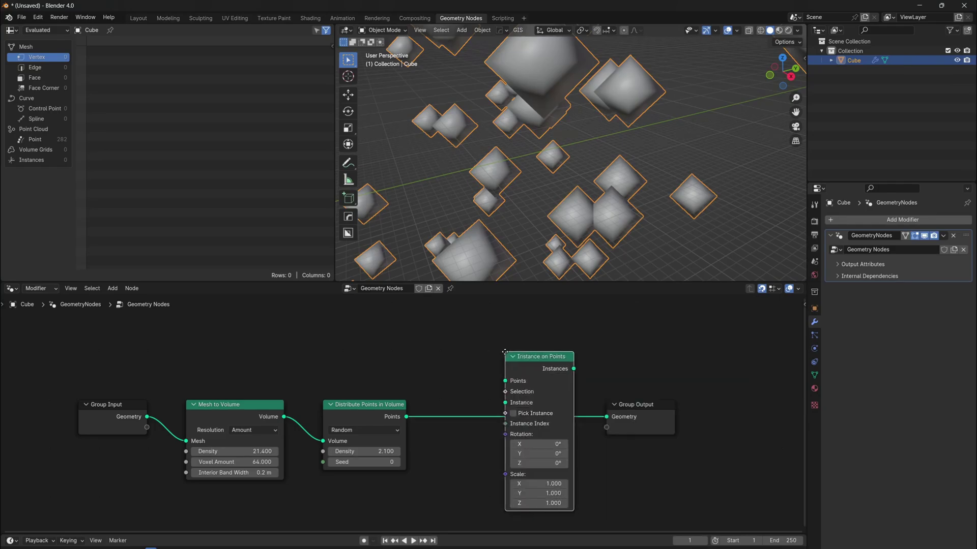
left_click(437, 404)
Step: Add a UV Sphere node and place it below the Mesh to Volume node
key("Home")
scroll(458, 396, "up", 2)
middle_click_drag(440, 397, 455, 366)
key("shift+a")
left_click(457, 367)
type("uv sp")
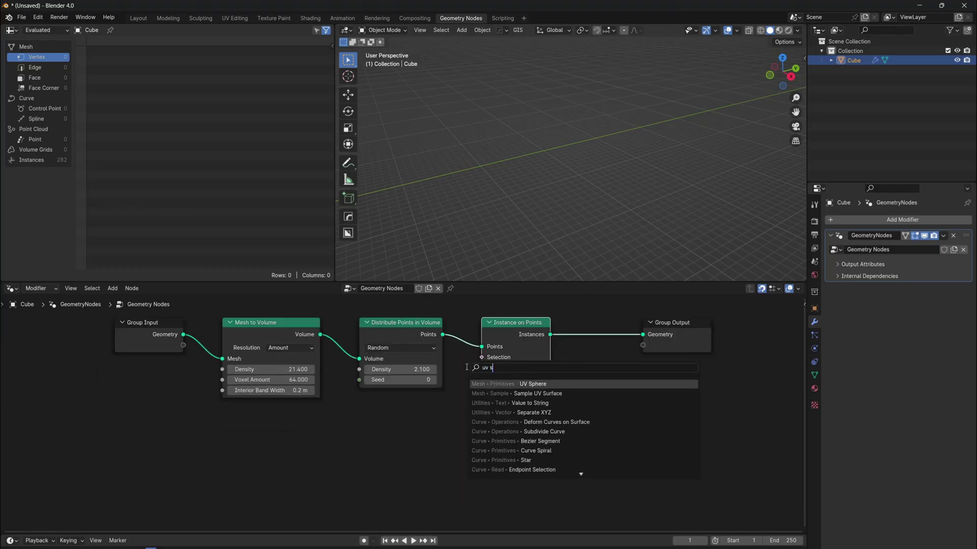
key("Return")
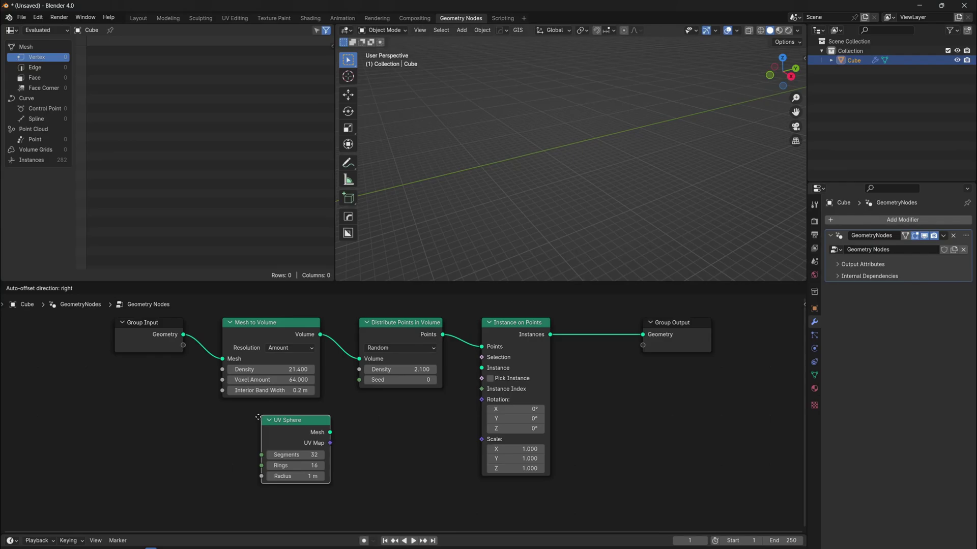
left_click(244, 416)
Step: Add a Set Shade Smooth node beside the UV Sphere and connect the sphere's Mesh output to its Geometry input
key("shift+a")
type("set sh")
key("Return")
left_click(360, 414)
left_click_drag(320, 432, 358, 457)
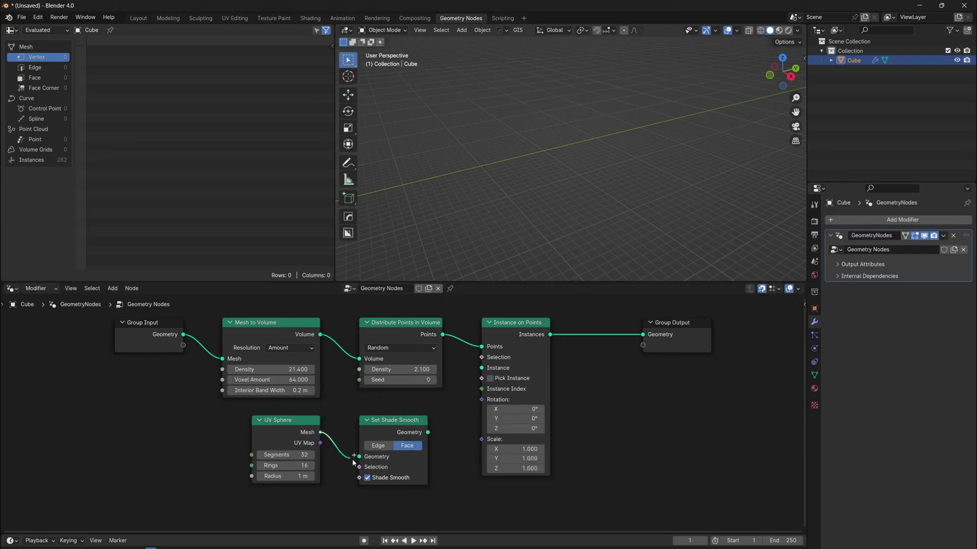
Step: Set the UV Sphere to 8 segments, 8 rings and a 0.001 m radius, and connect Set Shade Smooth to the Instance input of Instance on Points
double_click(300, 455)
type("8")
key("Return")
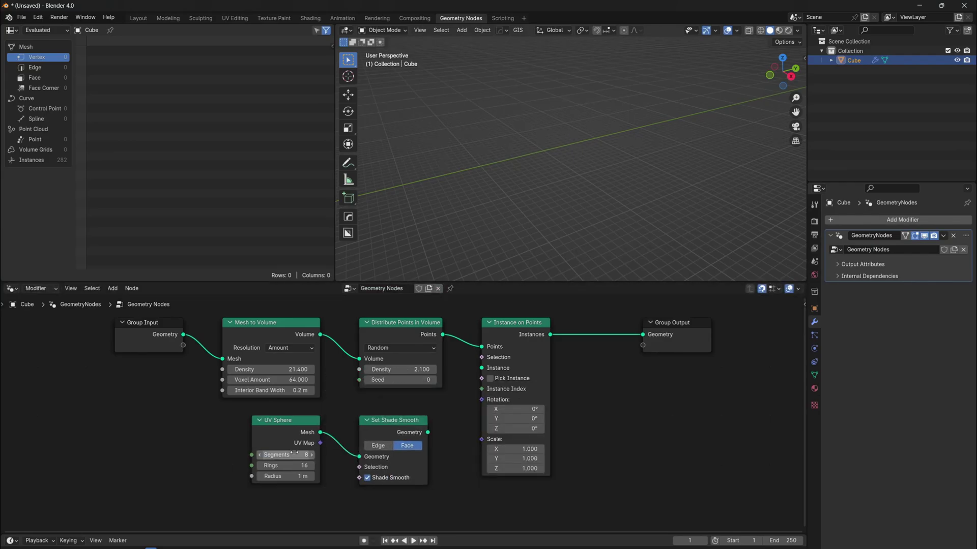
double_click(300, 465)
type("8")
key("Return")
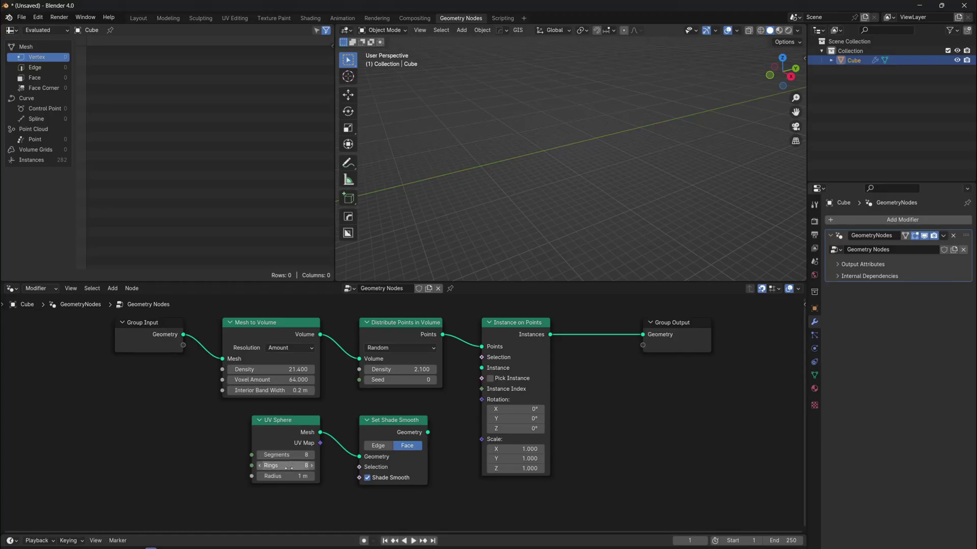
double_click(284, 476)
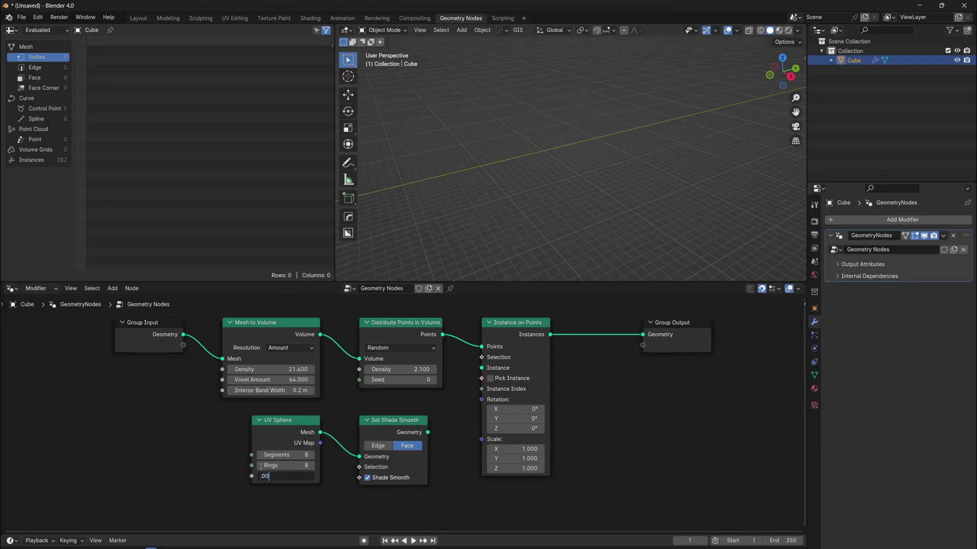
type(".001")
key("Return")
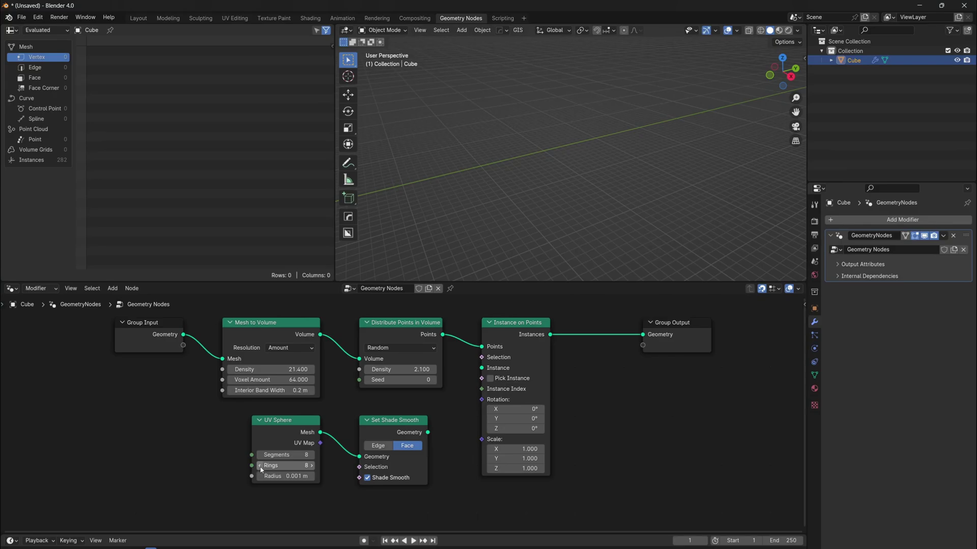
left_click_drag(428, 432, 455, 419)
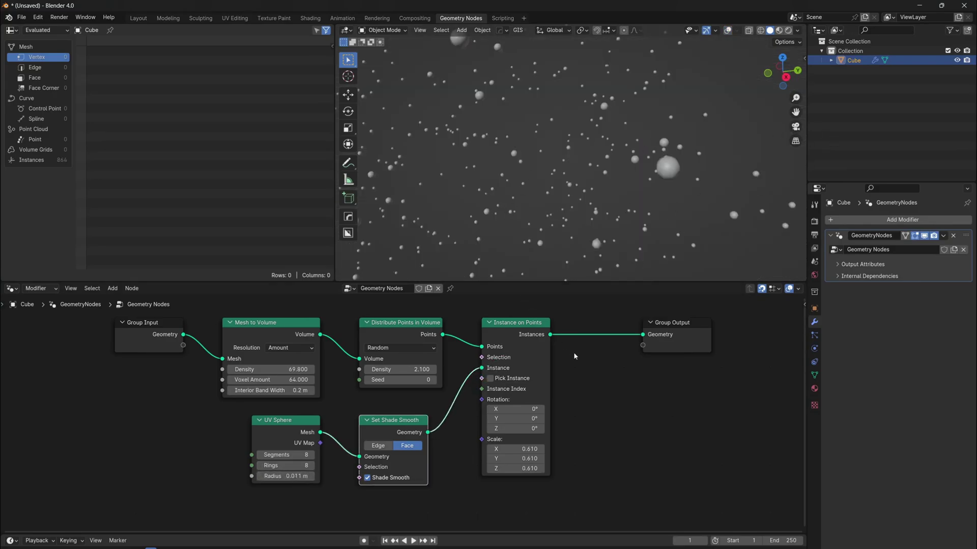
Step: Move Group Output farther from the other nodes and insert a Translate Instances node after Instance on Points
middle_click_drag(574, 356, 547, 371, "ctrl")
left_click_drag(650, 360, 704, 364)
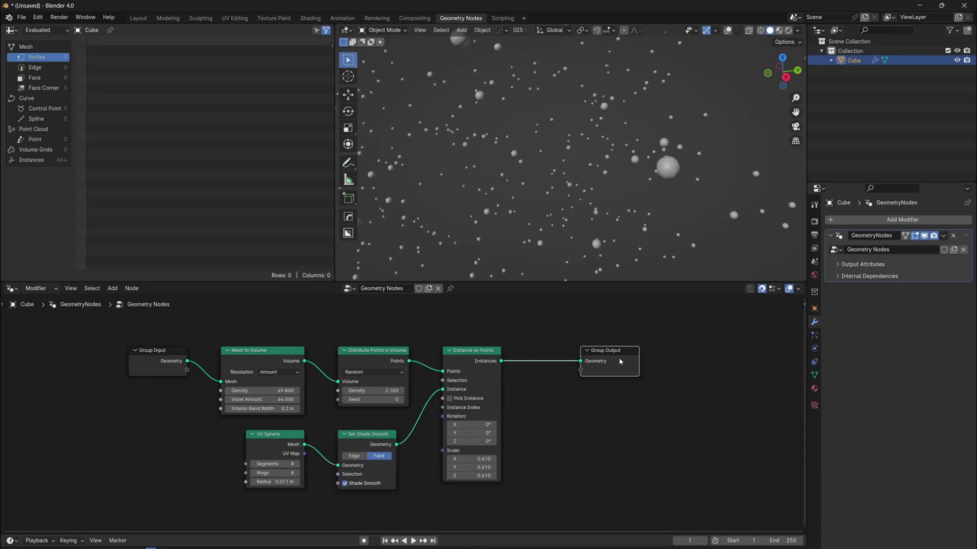
left_click_drag(620, 362, 762, 361)
middle_click_drag(762, 362, 678, 355)
key("shift+a")
left_click(445, 340)
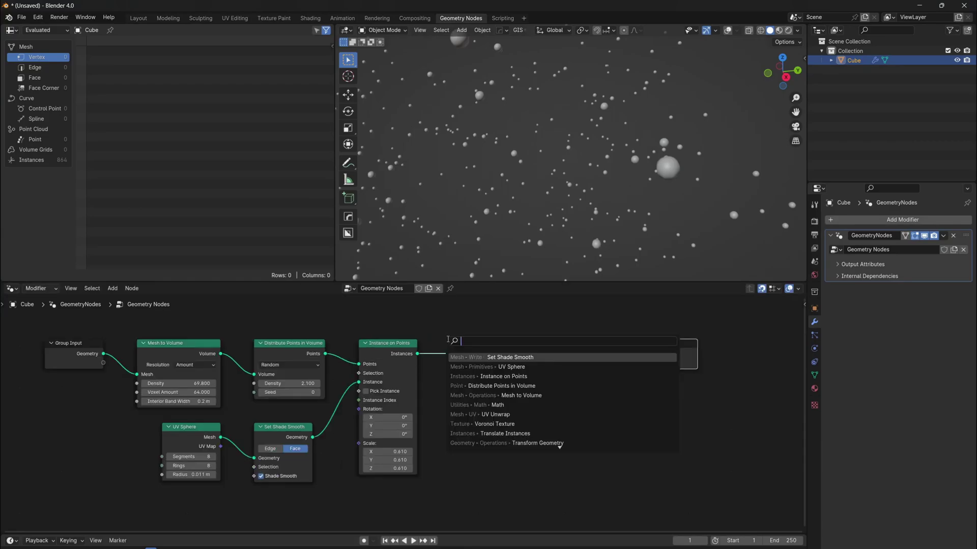
type("transla")
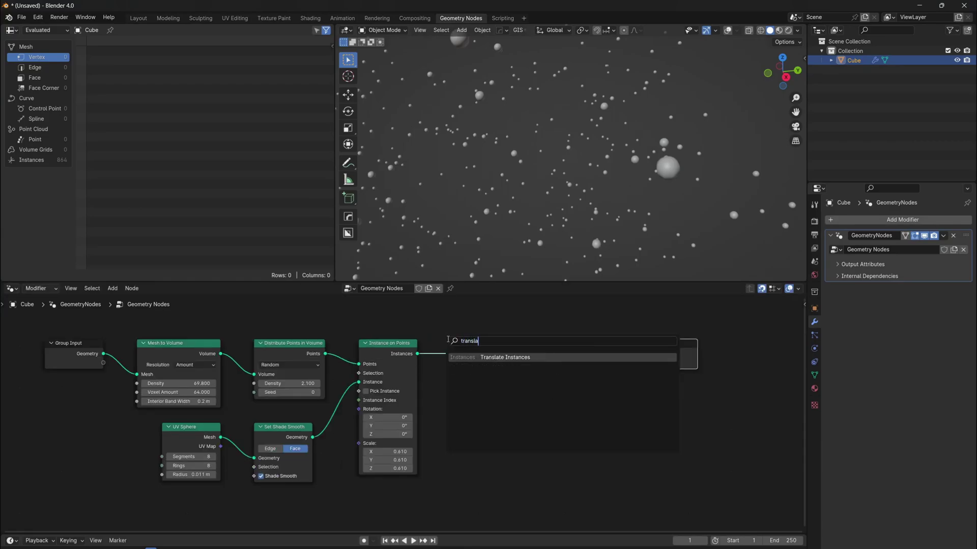
key("Return")
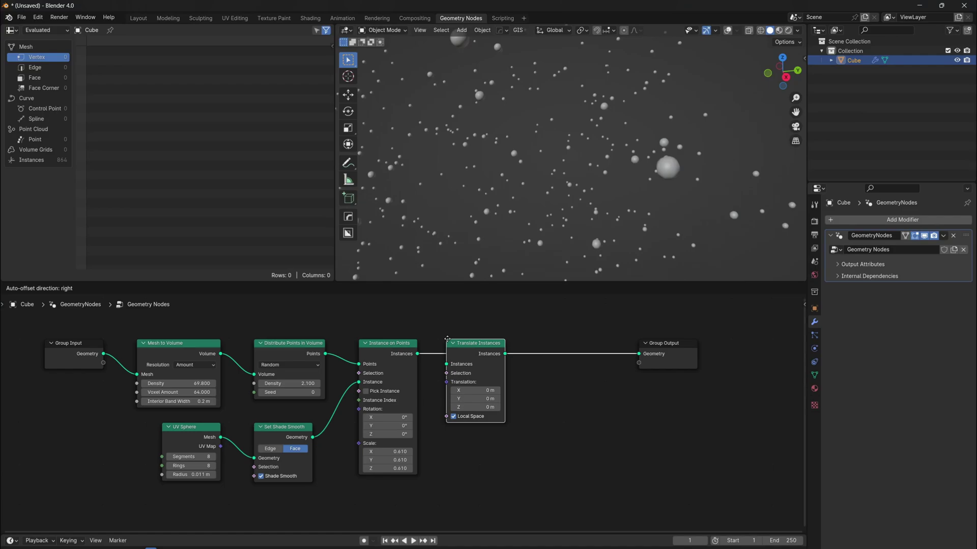
left_click(479, 344)
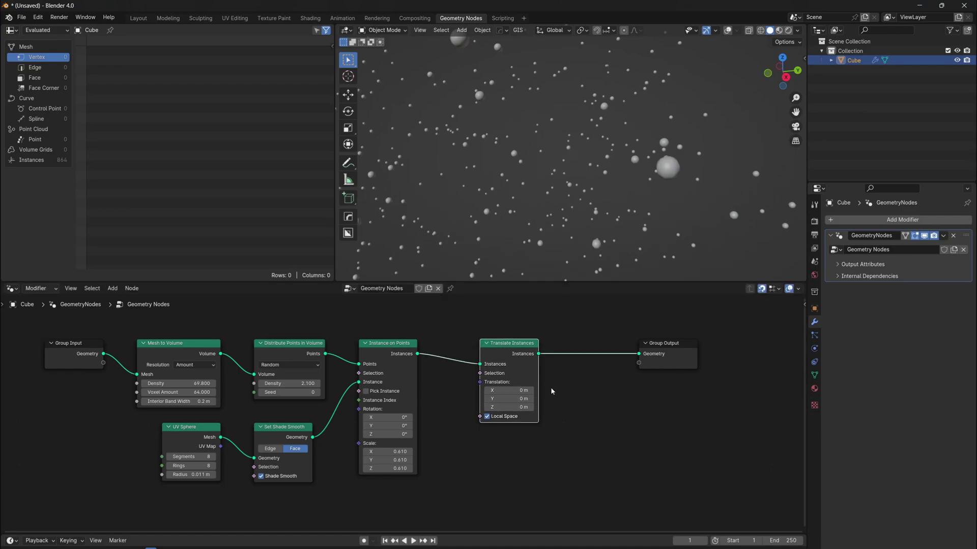
middle_click_drag(550, 387, 554, 378)
left_click_drag(513, 390, 524, 389)
right_click(513, 389)
Step: Reposition the Translate Instances node and add a Voronoi Texture node below Instance on Points
scroll(524, 376, "down", 1)
middle_click_drag(527, 356, 512, 341)
left_click_drag(511, 332, 550, 332)
key("shift+a")
type("voro")
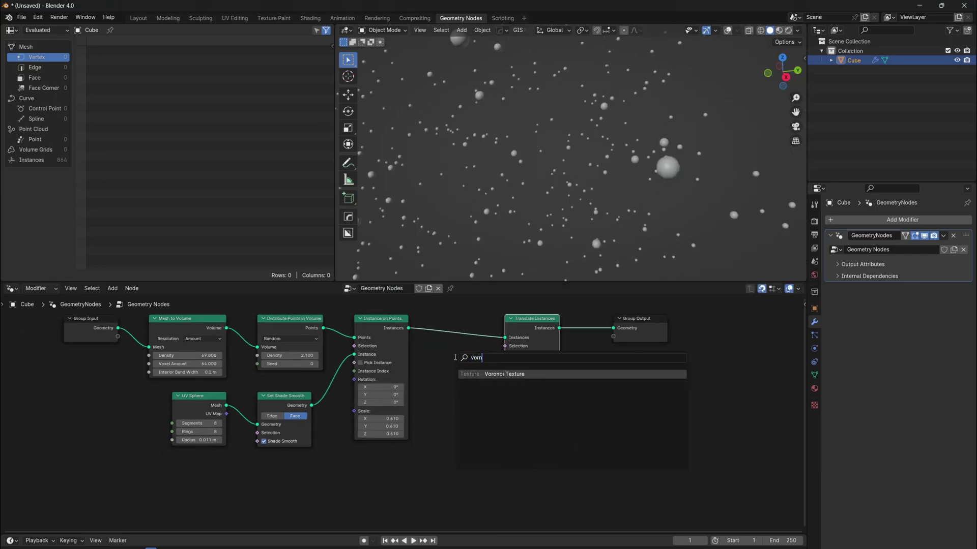
key("Return")
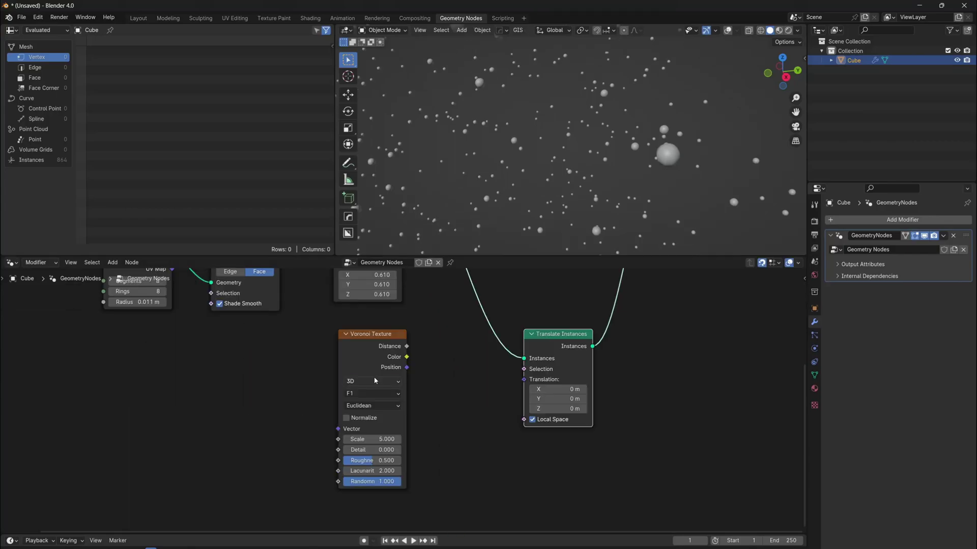
Step: Set the Voronoi Texture to 4D dimensions with the Smooth F1 feature
left_click(374, 381)
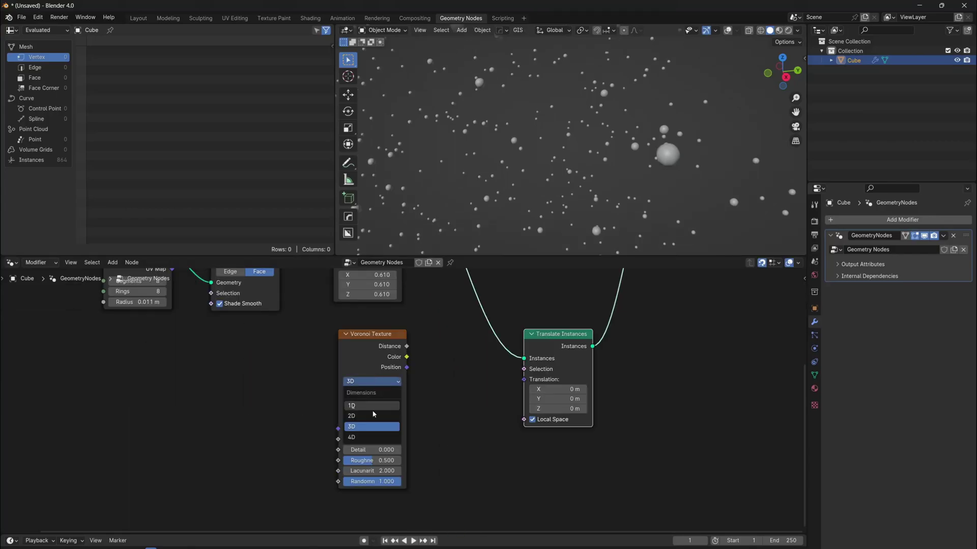
left_click(369, 439)
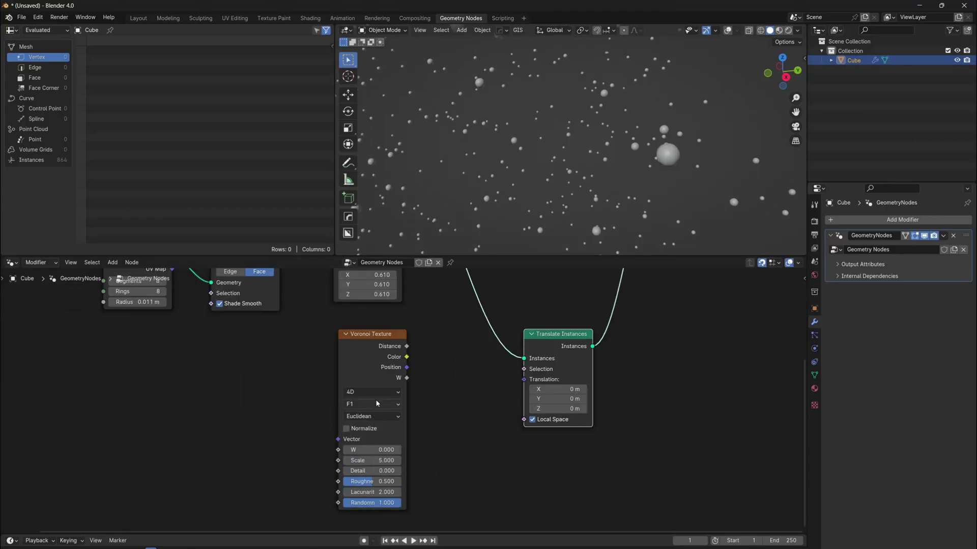
left_click(375, 404)
left_click(375, 431)
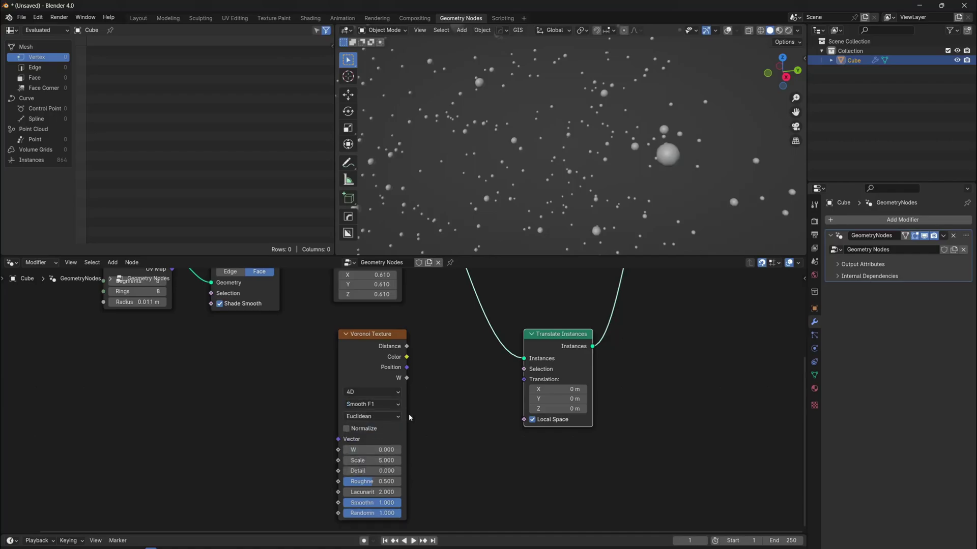
Step: Connect the Voronoi Texture's Color output to the Translation input of Translate Instances and vary the texture's W value
left_click(404, 357, "ctrl+shift")
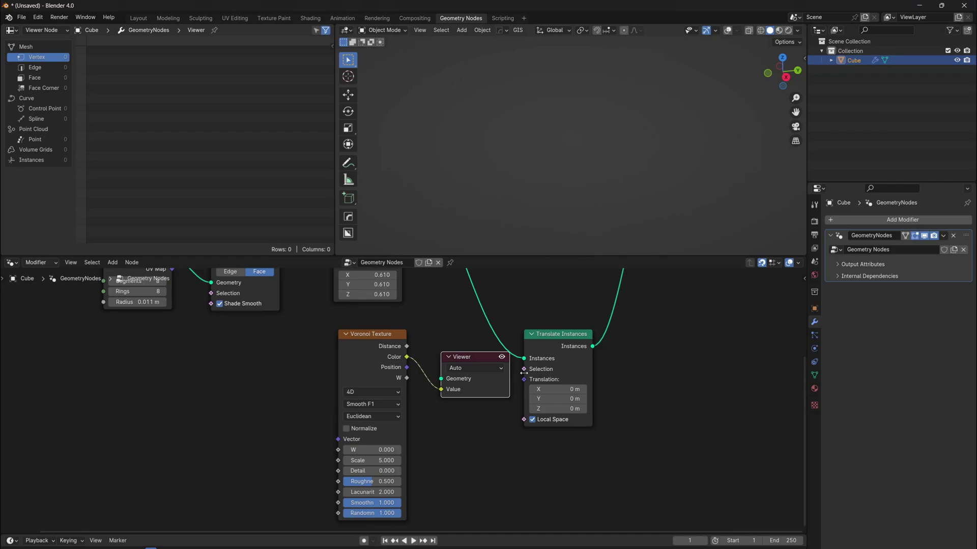
key("x")
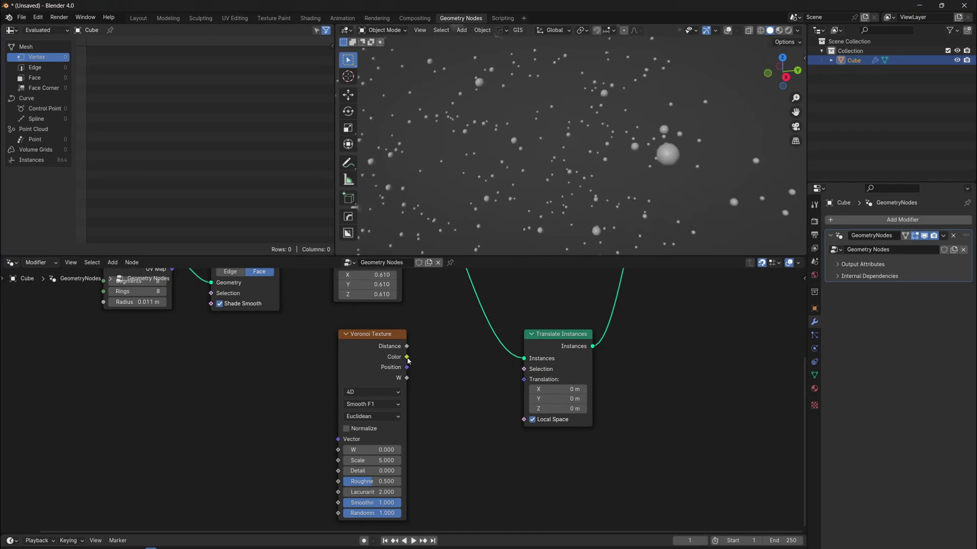
left_click_drag(522, 386, 522, 386)
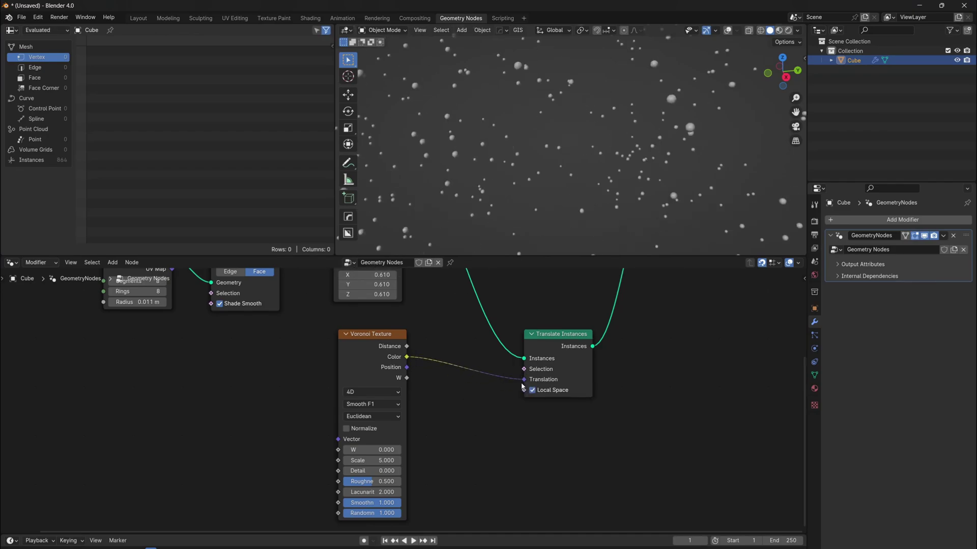
left_click_drag(381, 449, 654, 450)
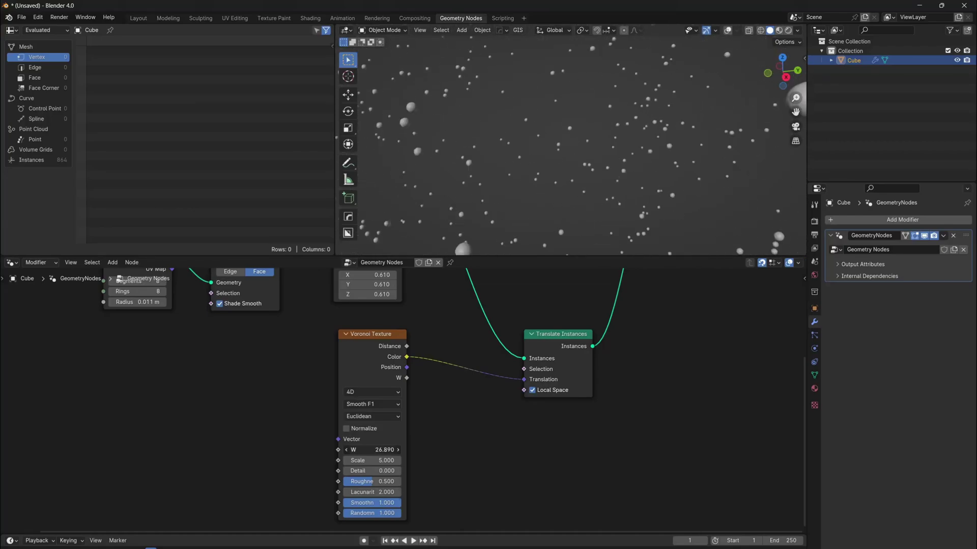
Step: Add a Math node ahead of the Voronoi Texture and set its operation to Multiply
middle_click_drag(192, 370, 367, 360)
key("shift+a")
type("math")
key("Return")
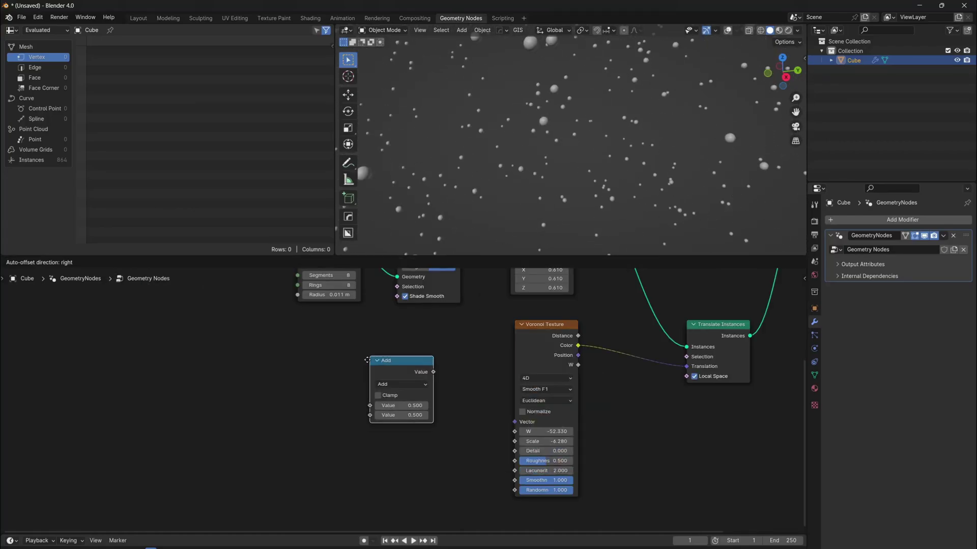
left_click(367, 360)
scroll(367, 360, "up", 2)
left_click(414, 350)
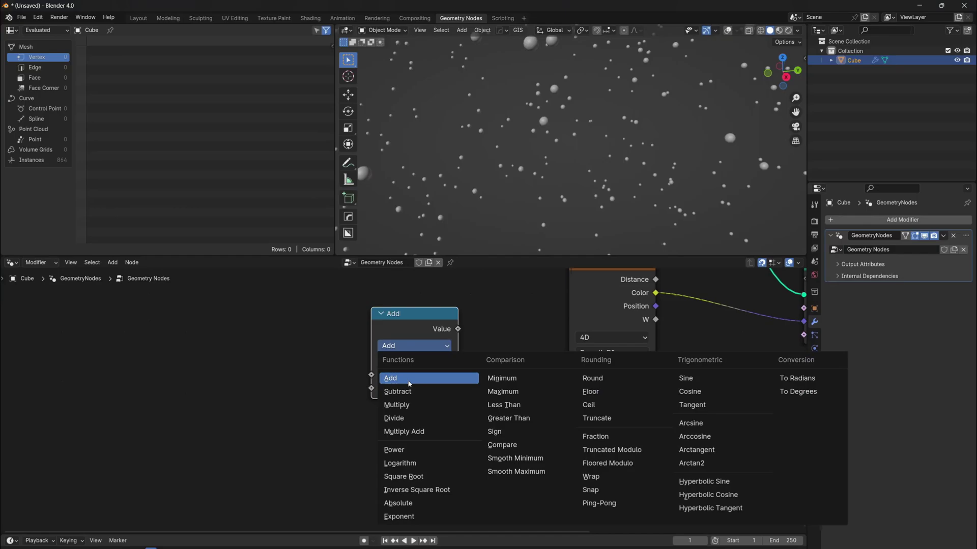
left_click(407, 405)
Step: Set the Multiply node's second value to 0.005 and jump to the last frame of the animation
left_click(405, 390)
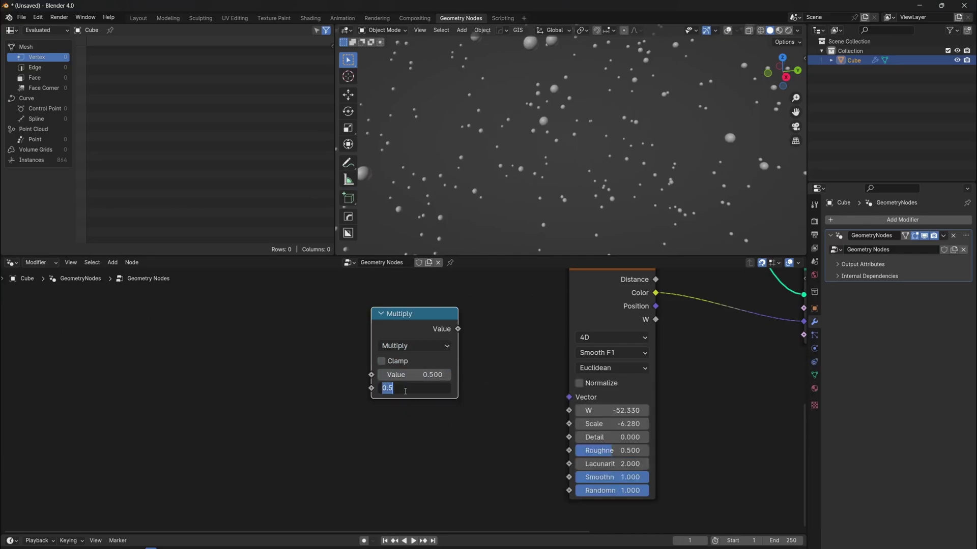
type(".005")
key("Return")
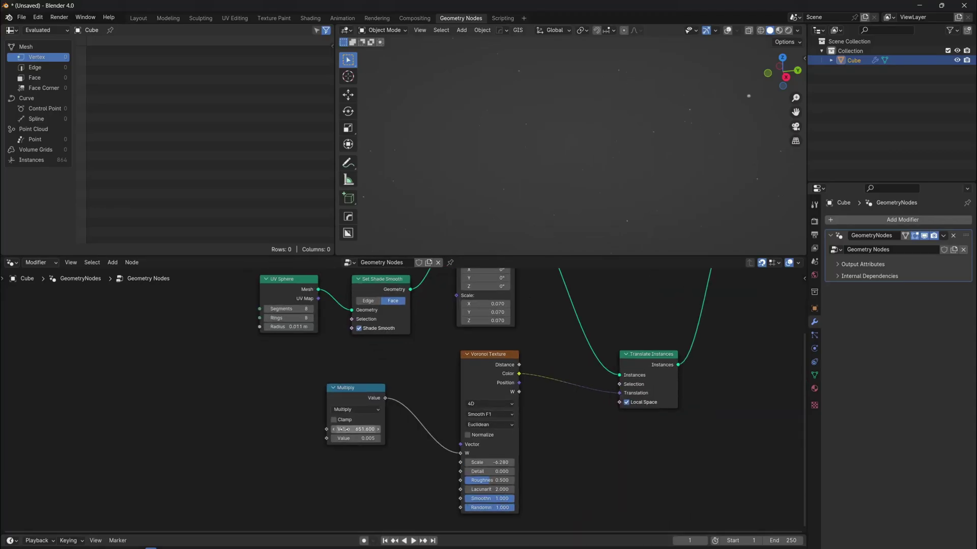
key("shift+Right")
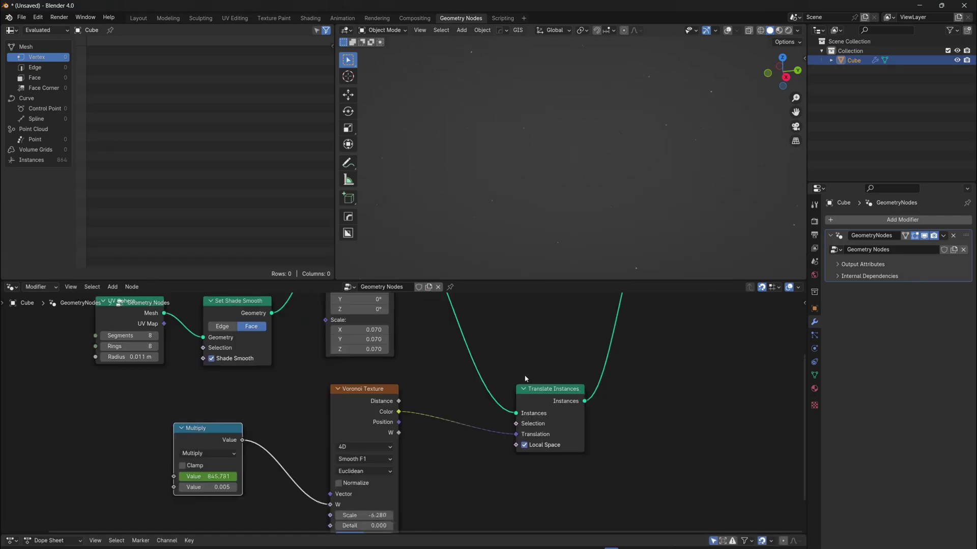
Step: Insert a Separate XYZ node on the link after the Voronoi Texture's Color output
key("shift+a")
type("ve")
key("BackSpace")
key("BackSpace")
type("sepa")
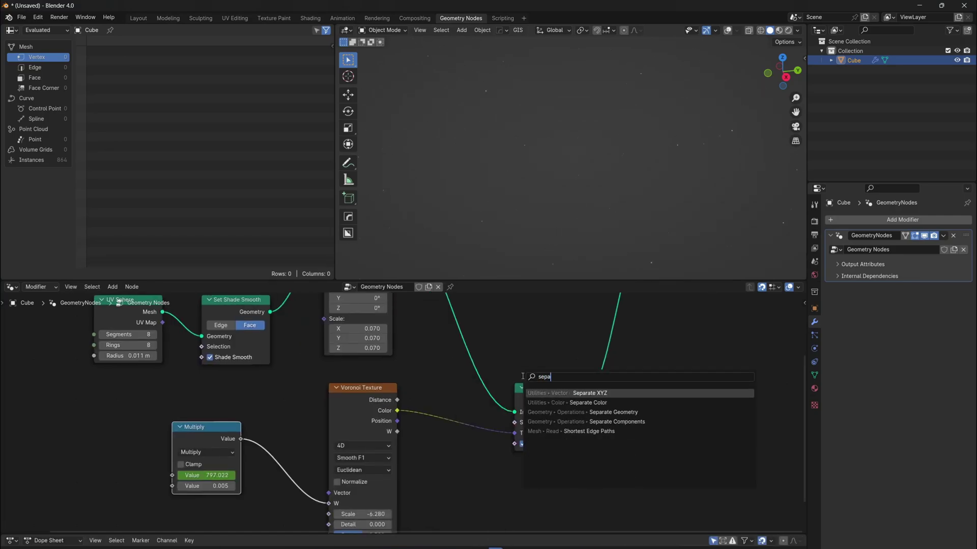
key("Return")
left_click(419, 370)
Step: Insert a Combine XYZ node before Translate Instances and connect the X and Y outputs of Separate XYZ to its matching inputs
key("shift+a")
type("c")
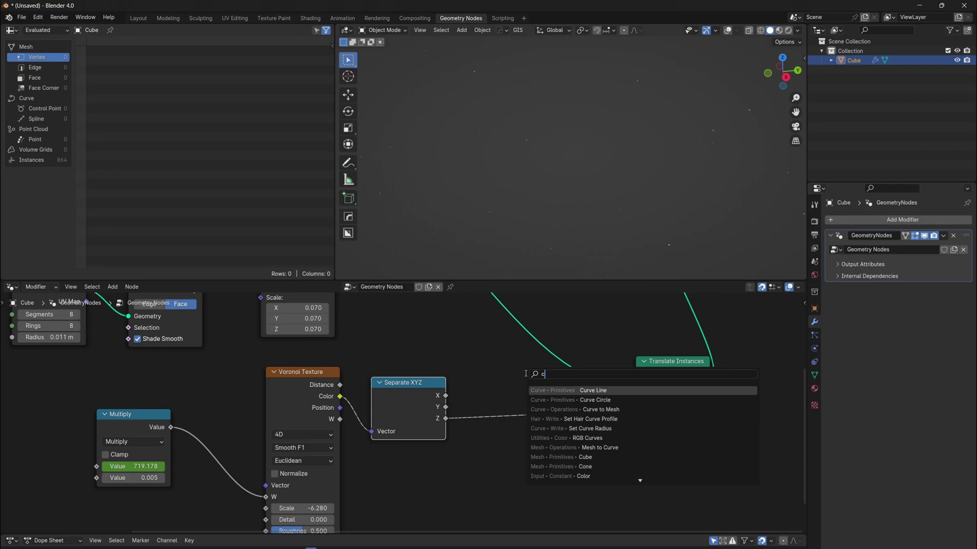
type("omb")
key("Return")
left_click(534, 388)
left_click_drag(446, 396, 519, 409)
left_click_drag(445, 407, 506, 419)
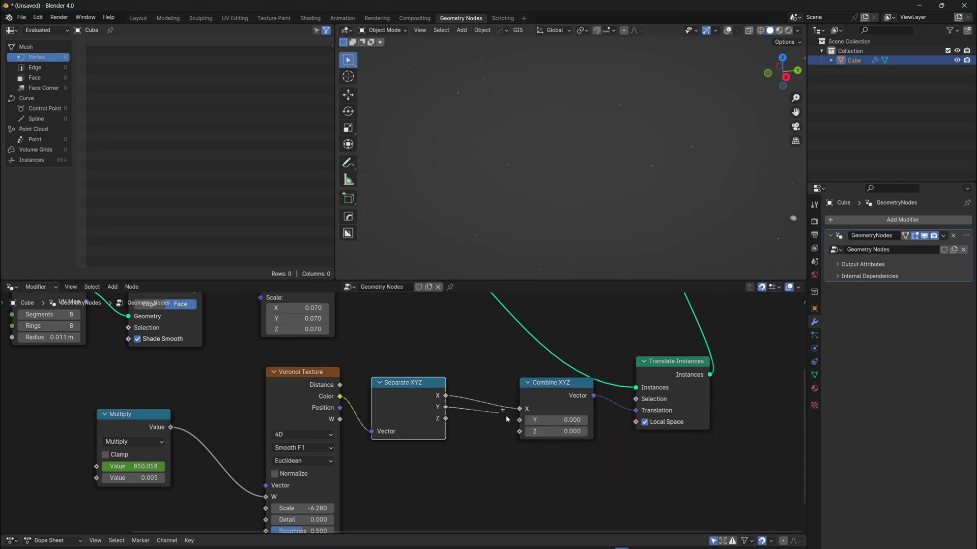
left_click_drag(446, 408, 489, 410)
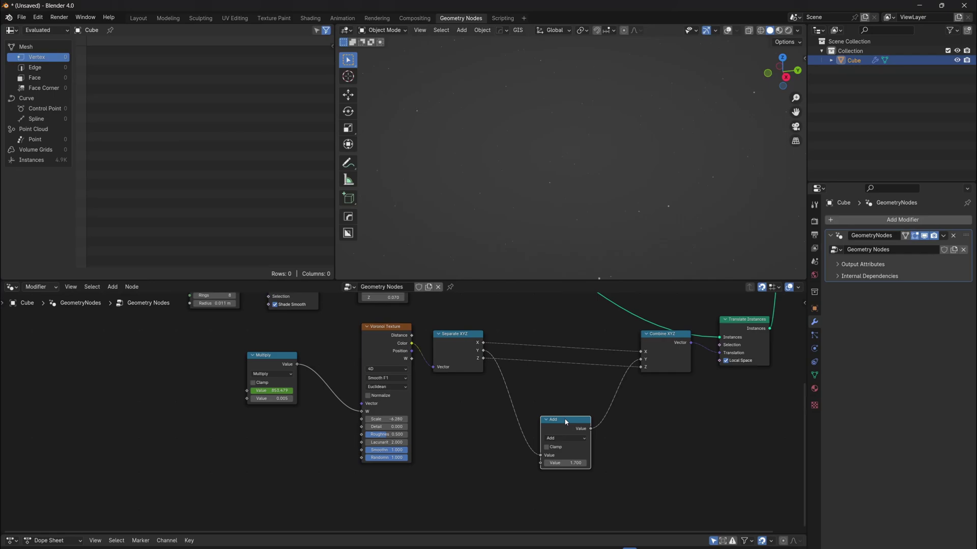
Step: Duplicate the Add node twice and insert the copies so each axis between Separate XYZ and Combine XYZ has its own Add
left_click_drag(566, 429, 564, 436)
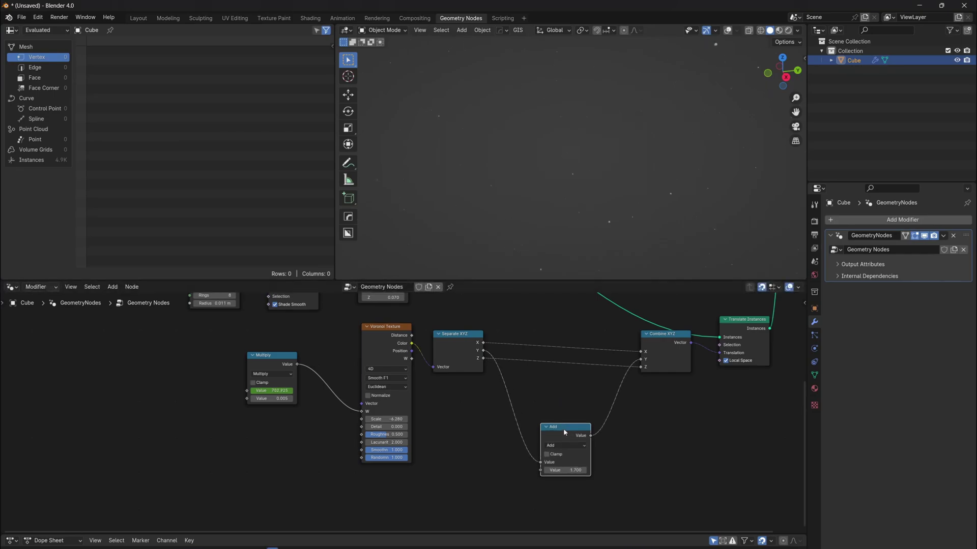
key("shift+d")
left_click(561, 356)
key("shift+d")
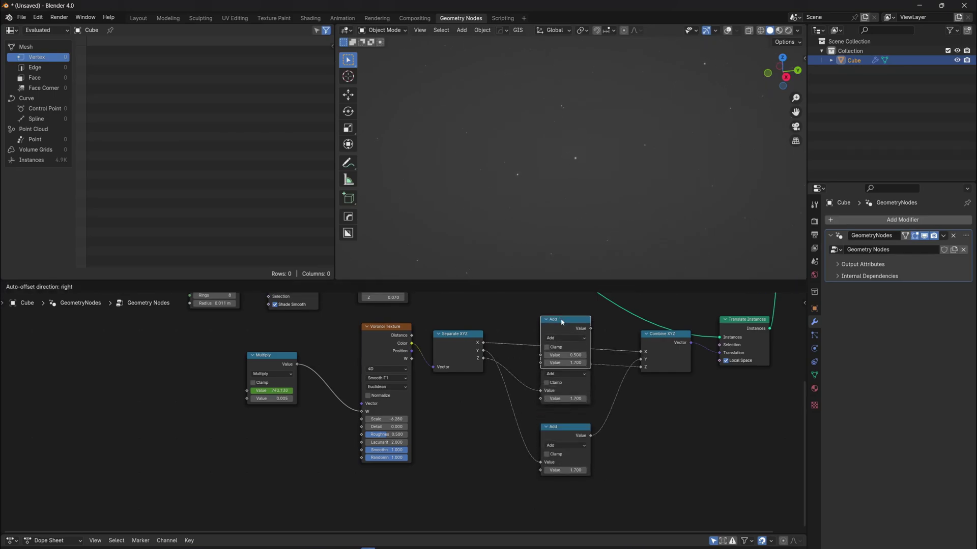
left_click(562, 322)
mouse_move(569, 320)
left_mouse_down()
mouse_move(568, 311)
mouse_move(564, 339)
left_mouse_up()
Step: Space out the upper and middle Add nodes evenly between Separate XYZ and Combine XYZ
scroll(563, 339, "down", 2)
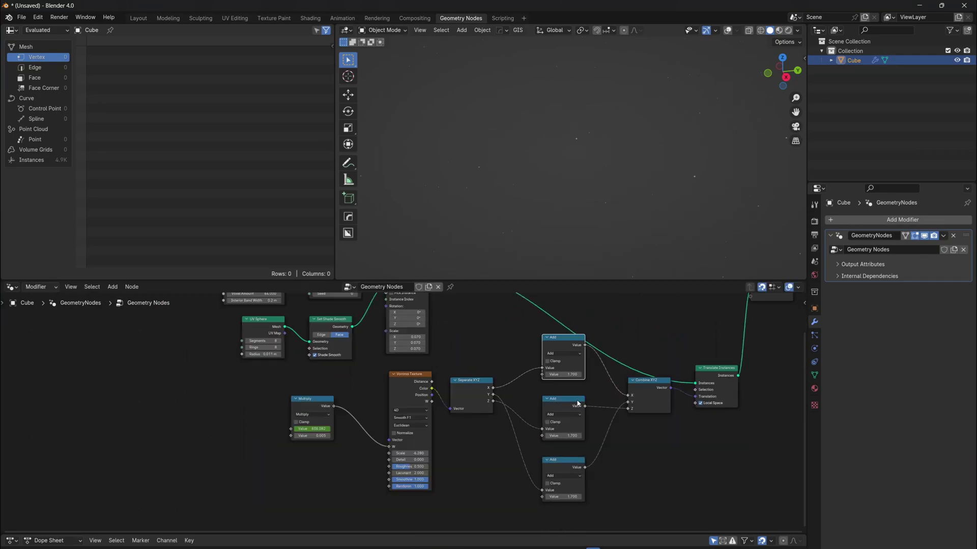
left_click_drag(575, 403, 575, 409)
left_click_drag(565, 350, 565, 363)
scroll(593, 383, "down", 1)
middle_click_drag(593, 383, 536, 379)
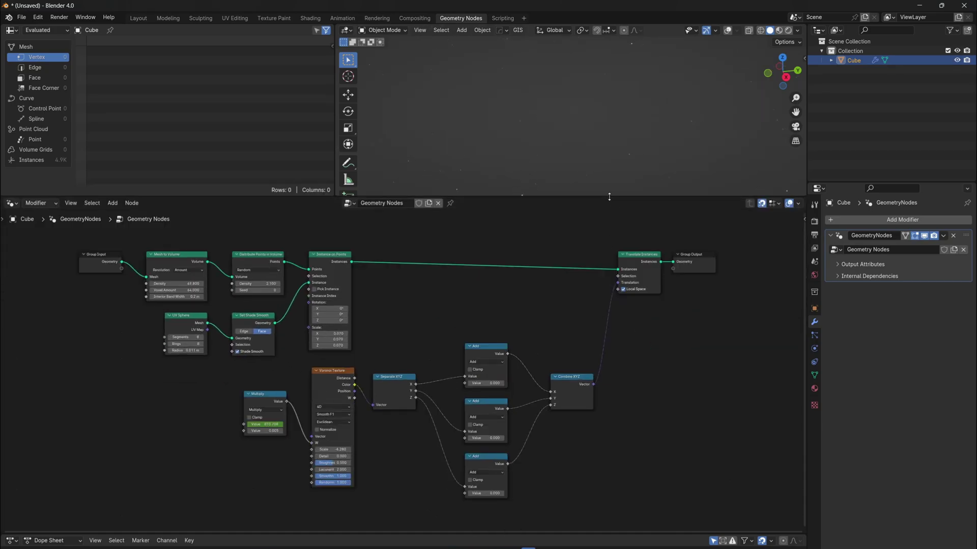
Step: Combine all nodes between Group Input and Group Output into one node group
left_click_drag(610, 196, 615, 226)
scroll(536, 290, "down", 1)
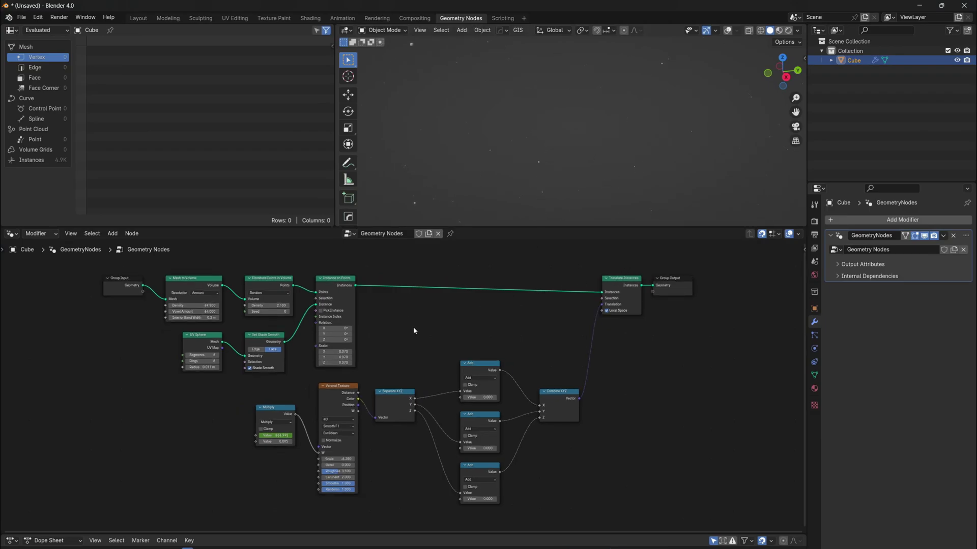
middle_click_drag(413, 331, 474, 331)
left_click_drag(711, 265, 220, 512)
key("ctrl+g")
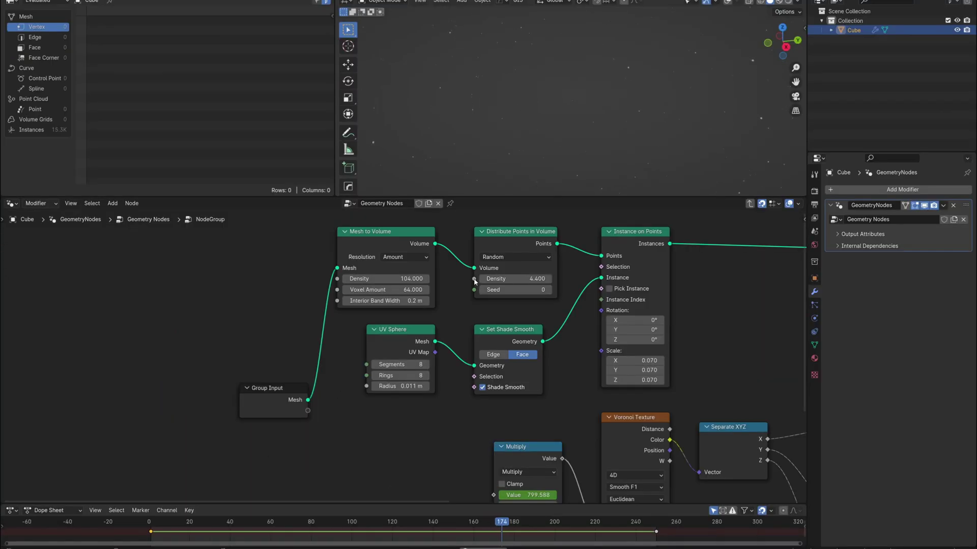
Step: Expose the Distribute Points in Volume Density and the UV Sphere Radius as inputs on the node group's Group Input
left_click_drag(473, 278, 312, 411)
scroll(303, 410, "down", 1)
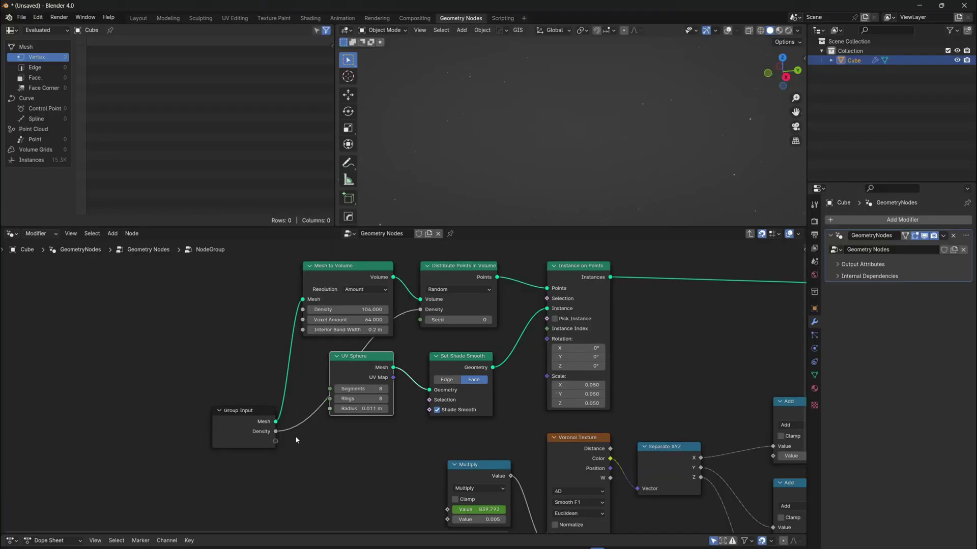
left_click_drag(276, 439, 276, 440)
Step: Expose the Shade Smooth option and both Multiply values as inputs on the node group's Group Input
middle_click_drag(420, 413, 417, 384)
left_click_drag(426, 381, 273, 422)
middle_click_drag(404, 433, 393, 381)
left_click_drag(435, 428, 272, 381)
left_click_drag(273, 381, 263, 381)
left_click_drag(475, 440, 275, 383)
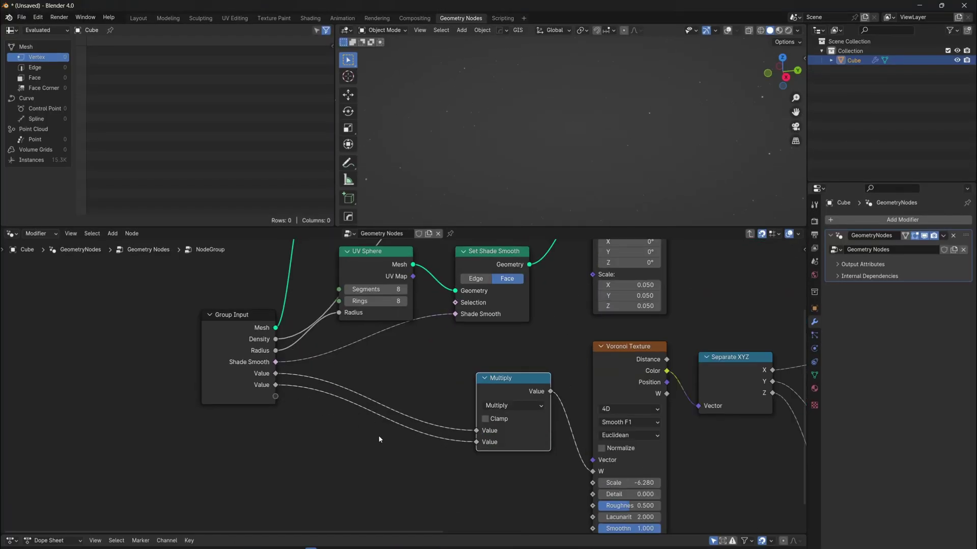
Step: Expose the second value of each of the three Add nodes as inputs on the Group Input
scroll(402, 444, "down", 3)
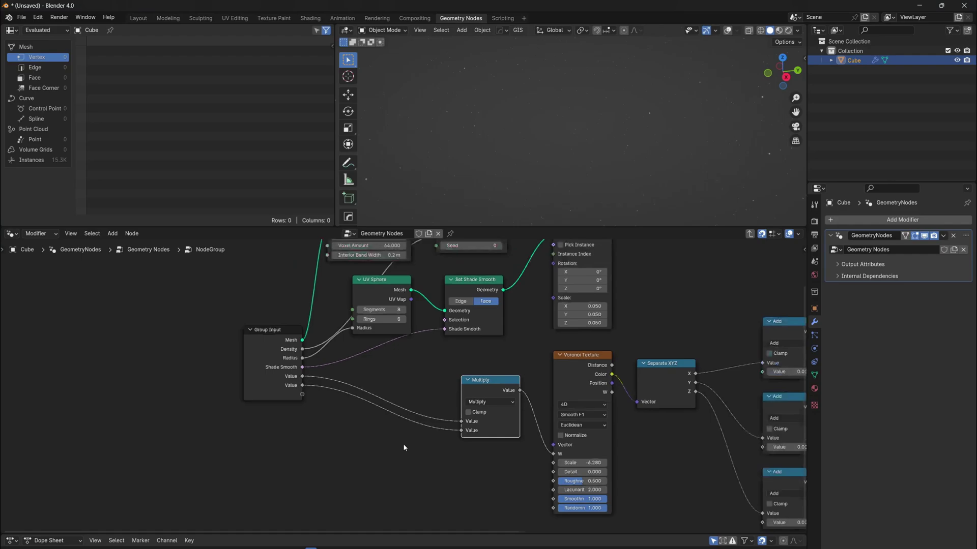
scroll(403, 444, "down", 1)
middle_click_drag(354, 429, 295, 421)
middle_click_drag(479, 452, 318, 415)
scroll(441, 427, "up", 3)
scroll(440, 427, "down", 2)
middle_click_drag(441, 427, 586, 435)
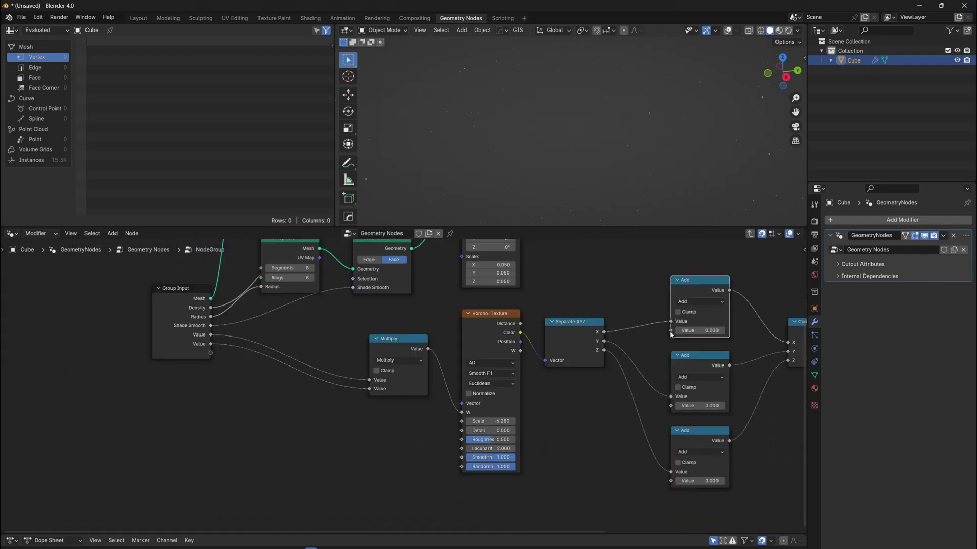
left_click_drag(670, 331, 211, 353)
left_click_drag(670, 406, 211, 361)
left_click_drag(670, 481, 211, 371)
scroll(579, 432, "down", 1)
middle_click_drag(579, 431, 598, 481)
scroll(554, 455, "up", 1)
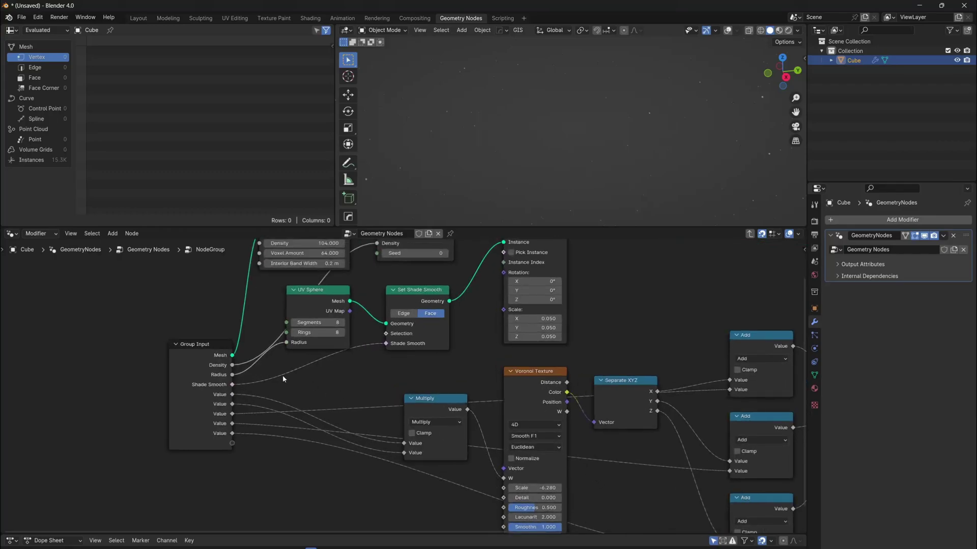
Step: Leave the node group, set the Air Particles Density to 3.400 and adjust the particle Radius
scroll(295, 377, "down", 1)
key("Tab")
scroll(654, 447, "up", 2)
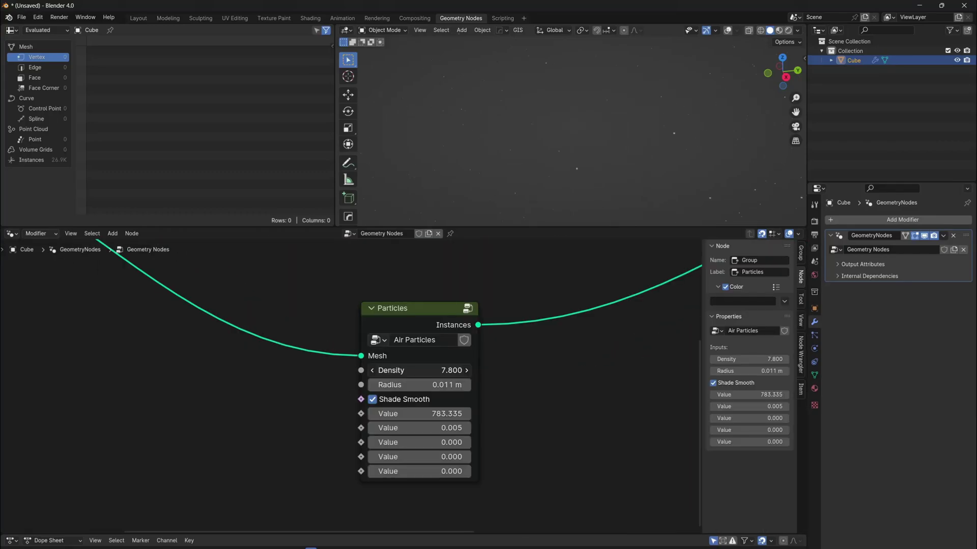
left_click_drag(419, 371, 397, 371)
left_click_drag(419, 385, 455, 384)
Step: Inside the Air Particles group, insert a Set Material node before Group Output and expose its Material as a group input
key("Tab")
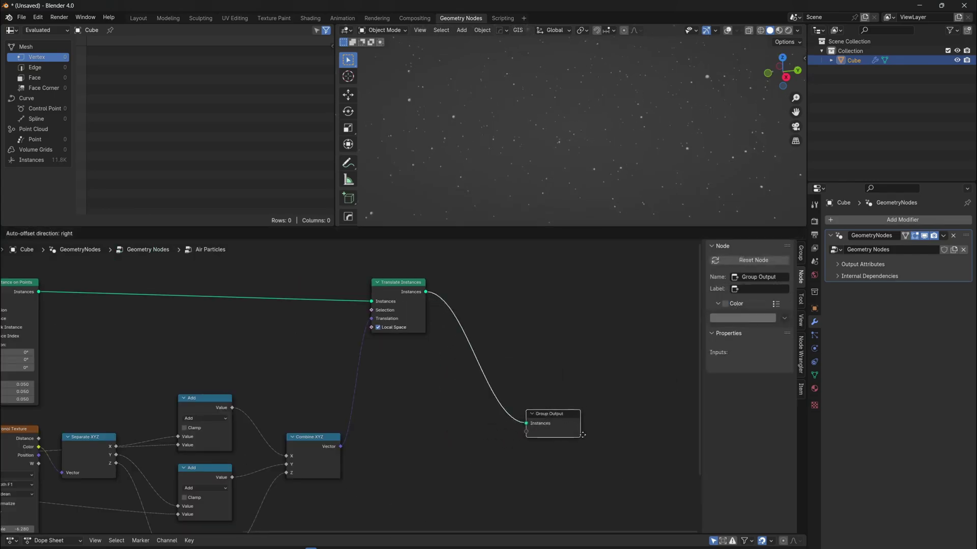
key("shift+a")
type("set m")
key("Return")
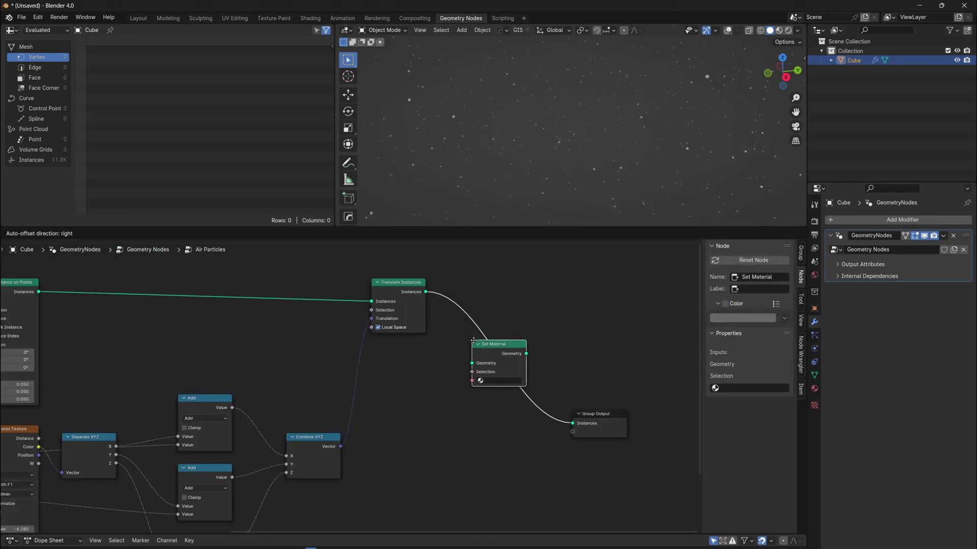
left_click(471, 340)
scroll(471, 340, "down", 3)
middle_click_drag(429, 393, 573, 381)
left_click_drag(590, 367, 21, 456)
Step: Return to the main node tree and choose a material for the Air Particles group's Material input
key("Tab")
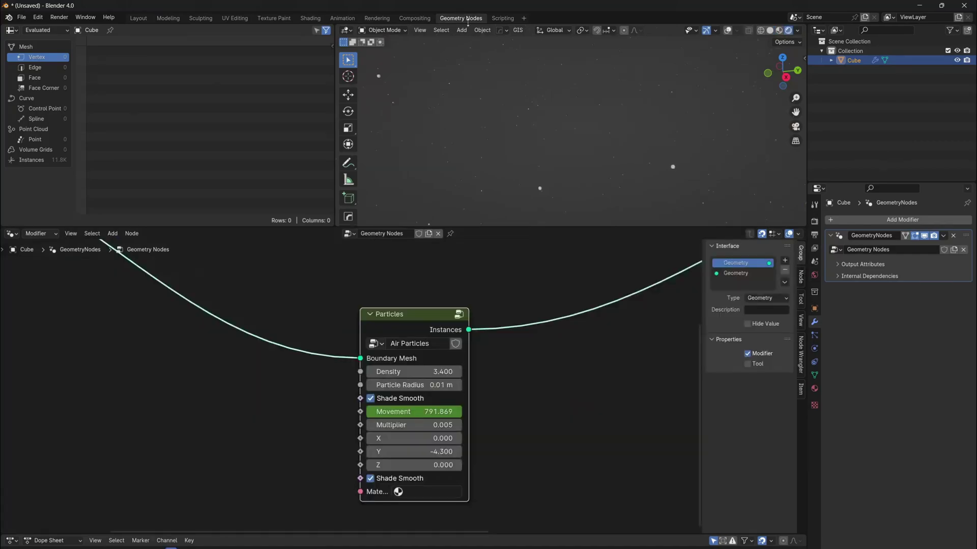
left_click(438, 492)
left_click(437, 375)
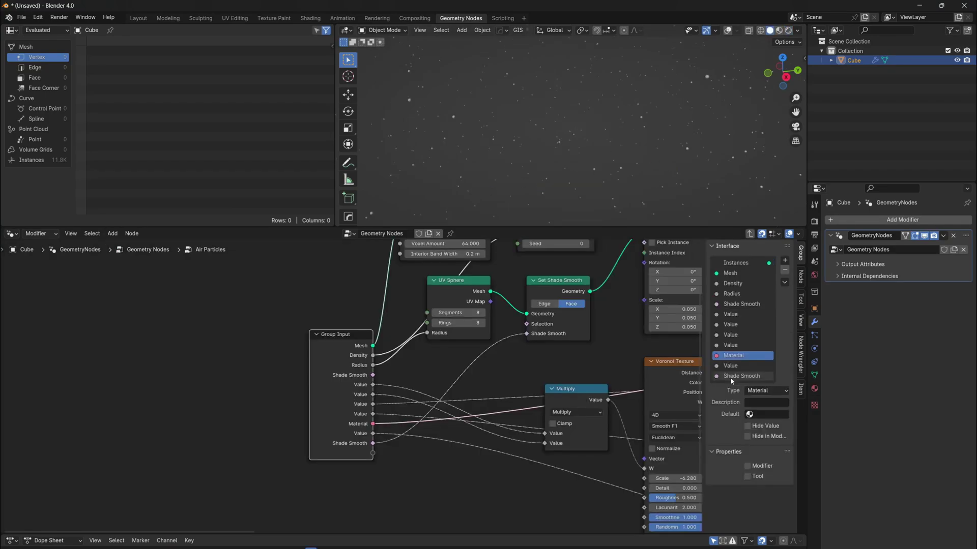
Step: Reorder the group's input sockets so the last Value and Shade Smooth come before Material, and select the first Value socket
left_click(730, 378)
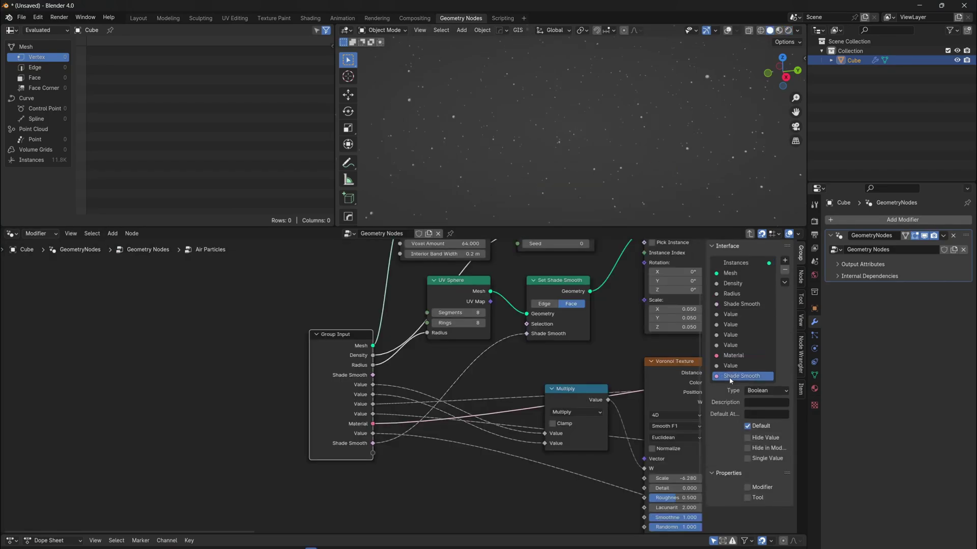
left_click_drag(728, 366, 744, 349)
left_click(740, 377)
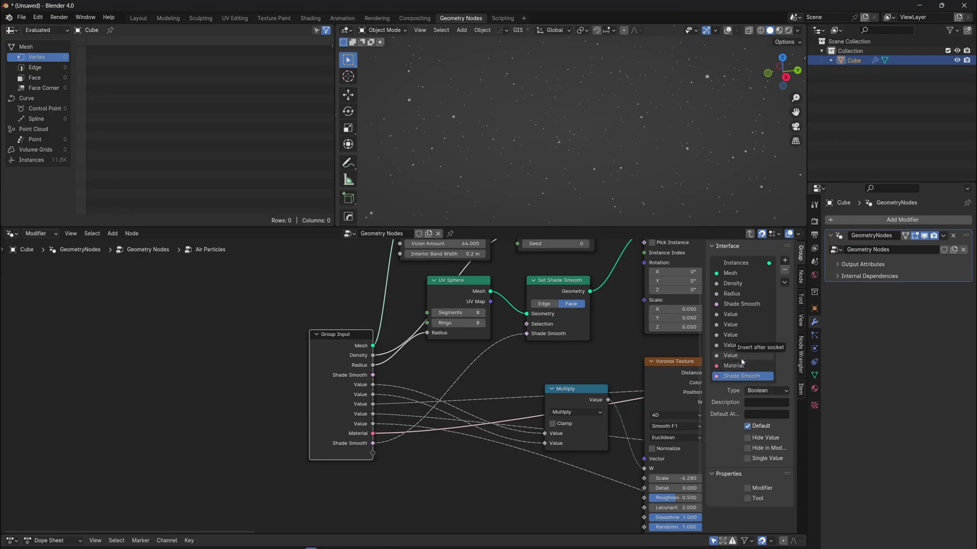
left_click_drag(742, 362, 742, 360)
left_click(748, 313)
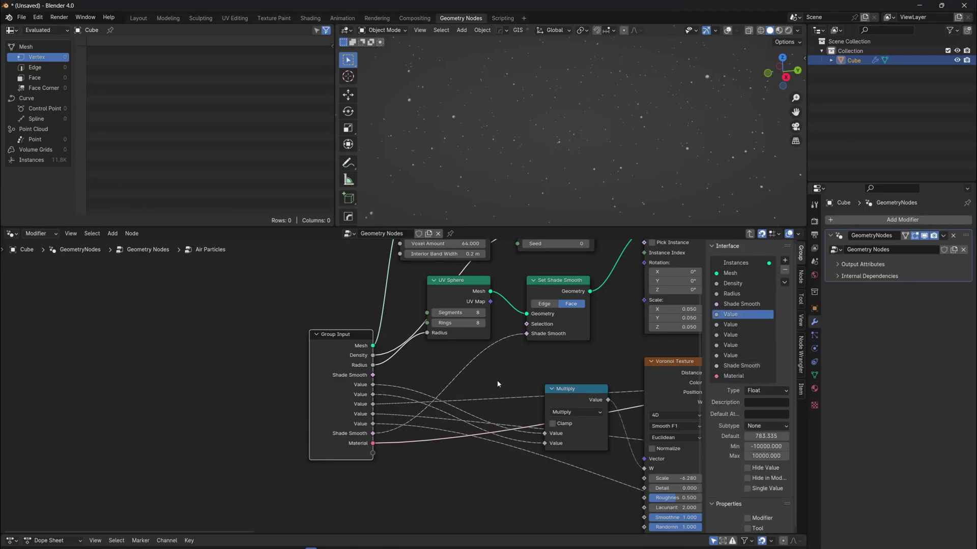
scroll(478, 386, "down", 2)
scroll(453, 390, "up", 1)
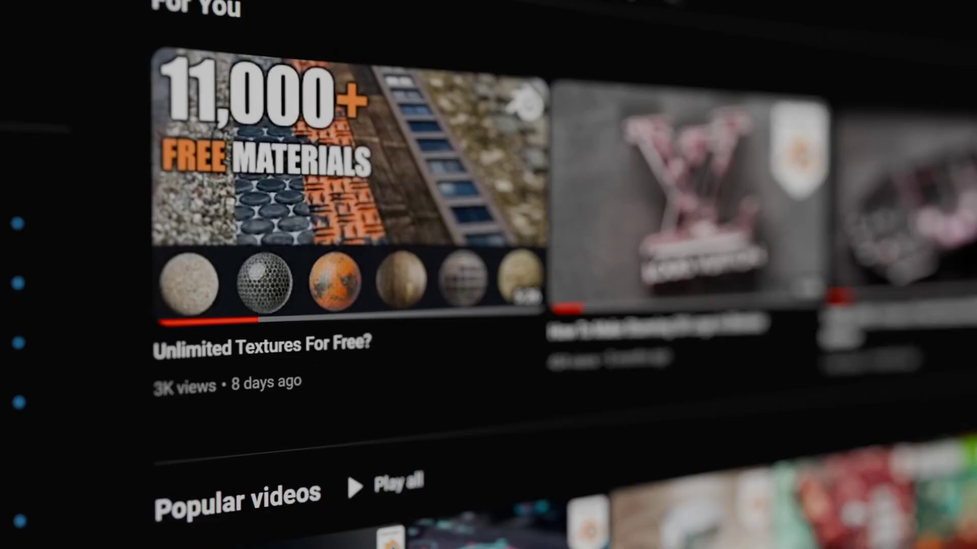
mouse_move(448, 170)
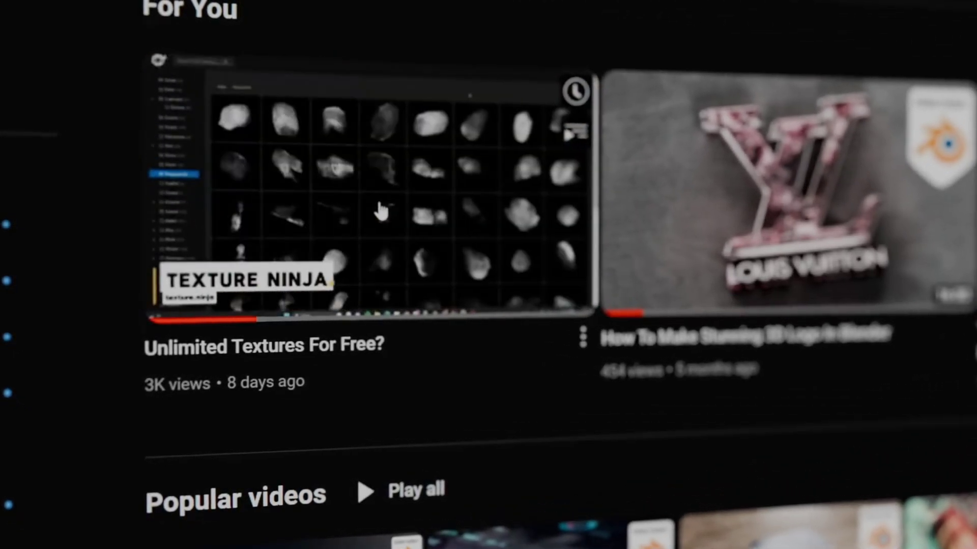